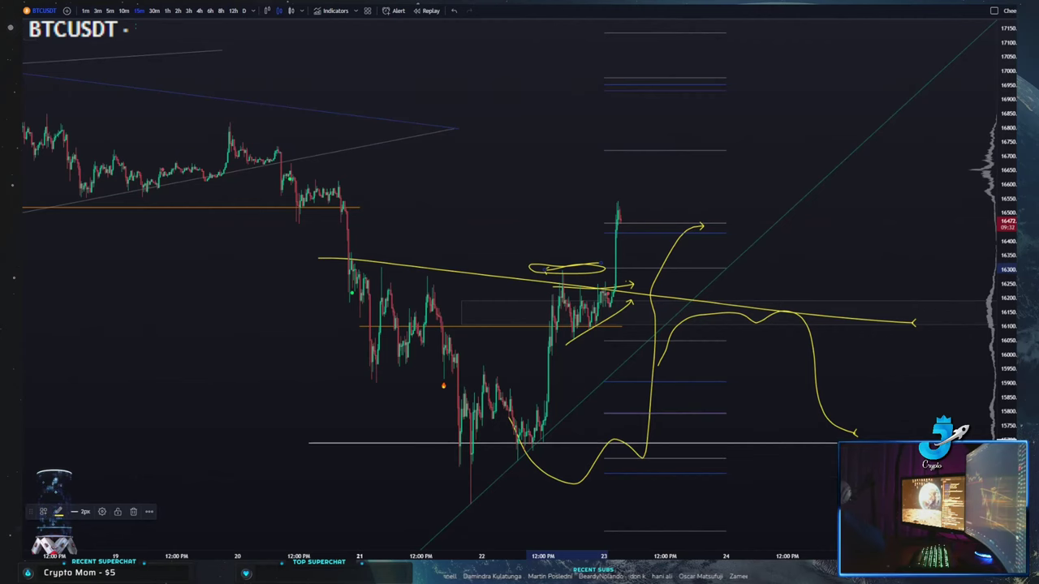
Delete the flat yellow oval drawn around the recent highs just above 16300
left_click_drag(534, 163, 448, 194)
left_click(472, 301)
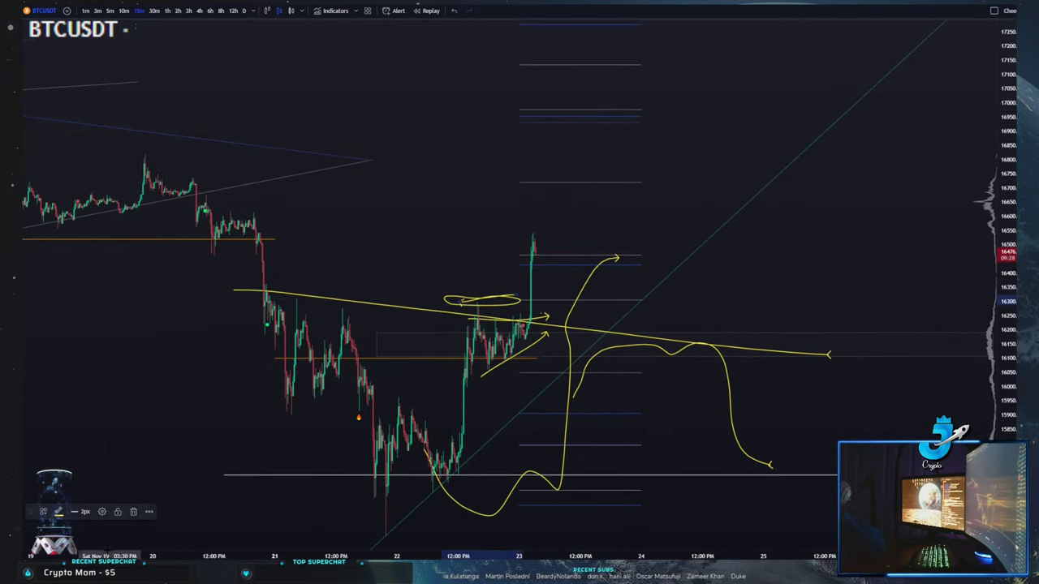
left_click(134, 512)
scroll(211, 365, "down", 3)
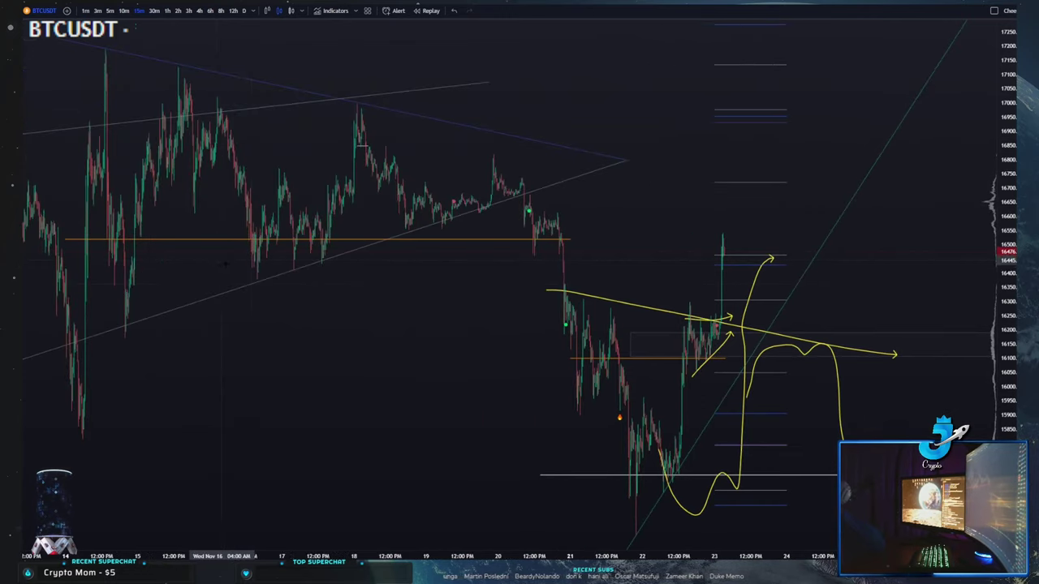
Capture a screenshot of the chart's symbol and indicator legend
scroll(439, 370, "up", 3)
left_click_drag(211, 405, 408, 418)
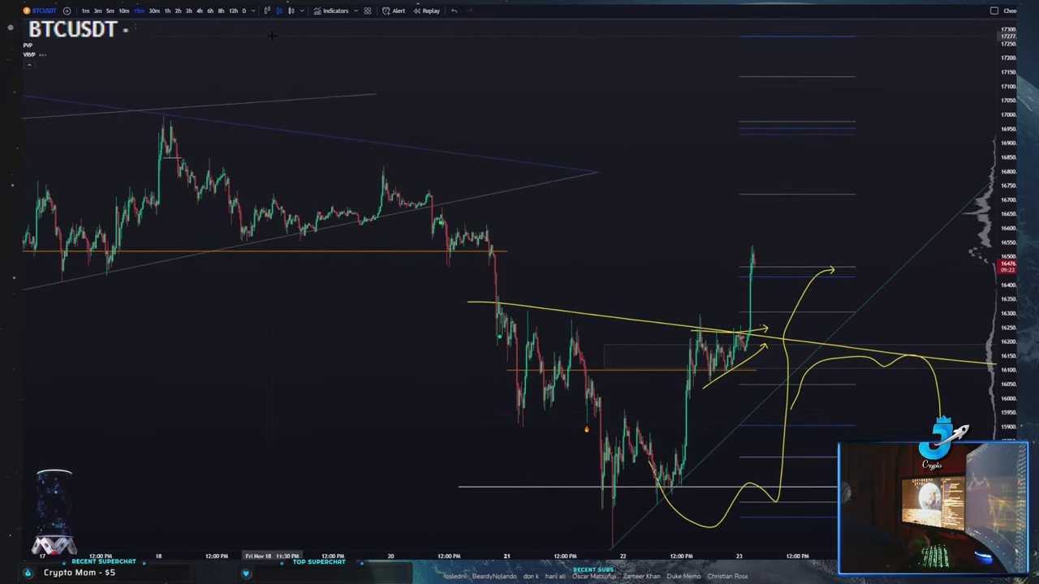
key("ctrl+Print")
left_click_drag(22, 18, 195, 95)
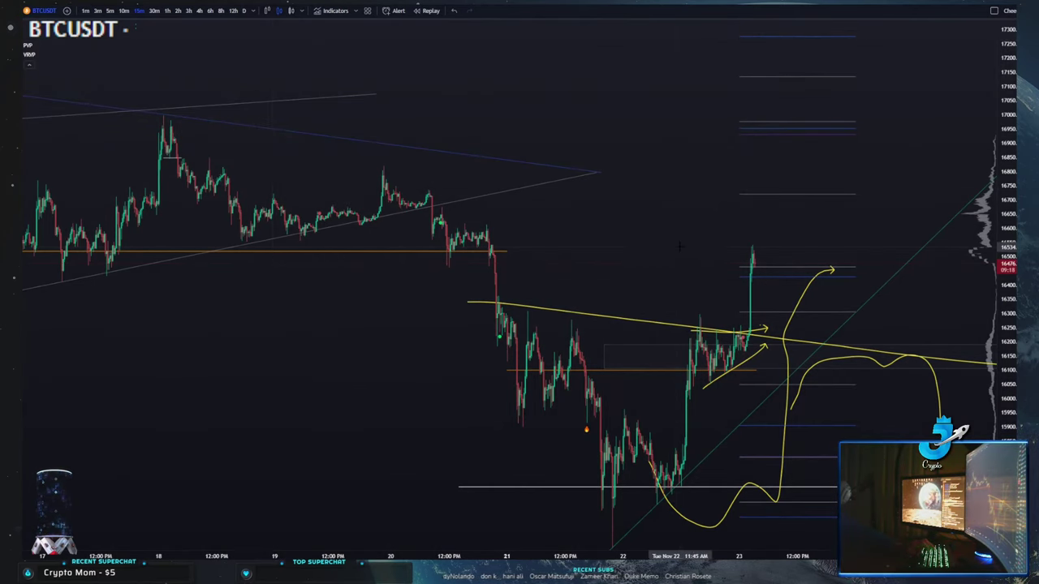
Enlarge the captured legend image in the photo viewer to read the indicator names, and reposition its window
scroll(576, 280, "up", 5)
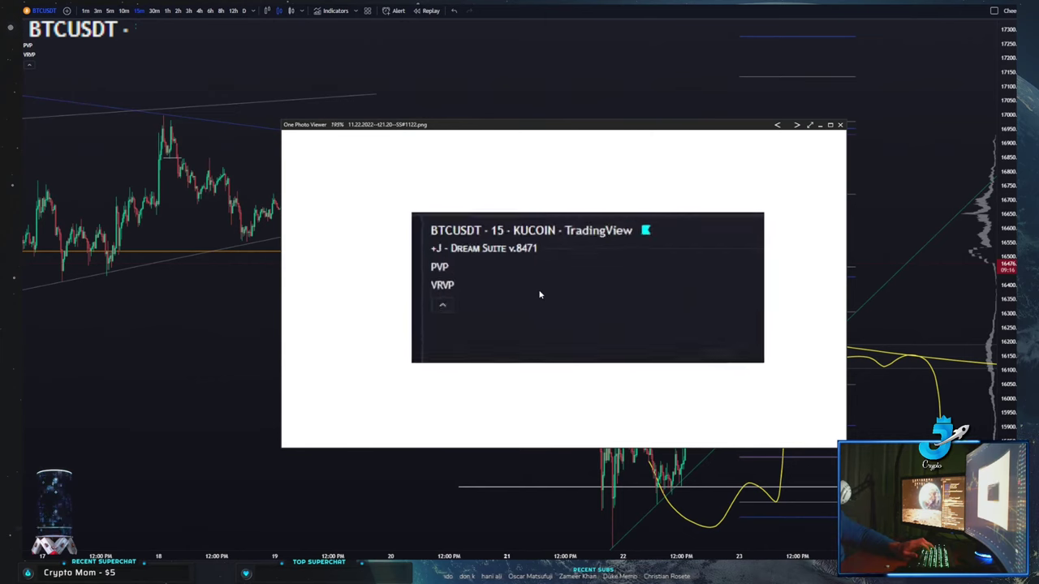
scroll(559, 261, "up", 2)
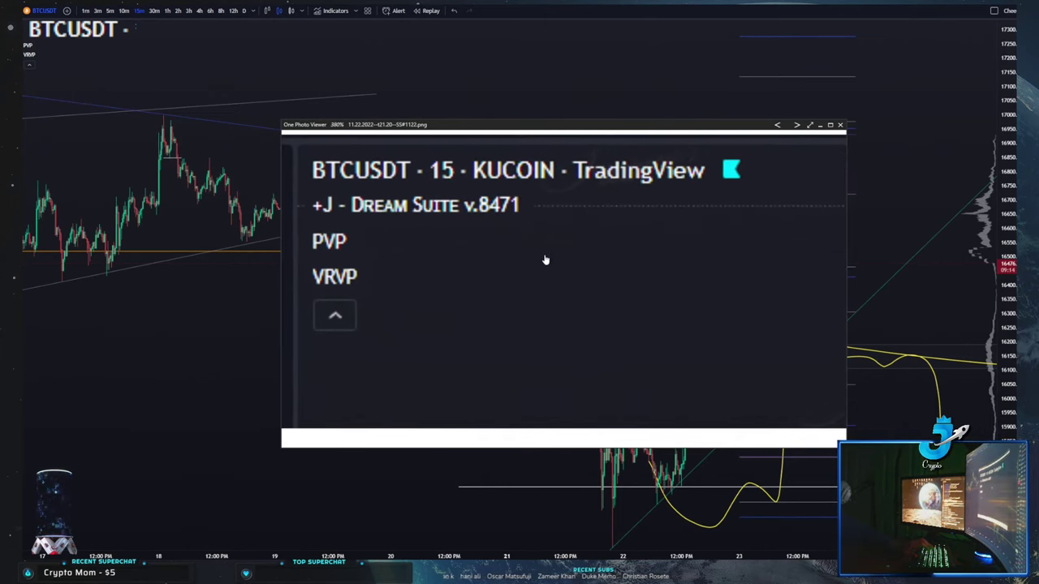
left_click_drag(499, 276, 520, 272)
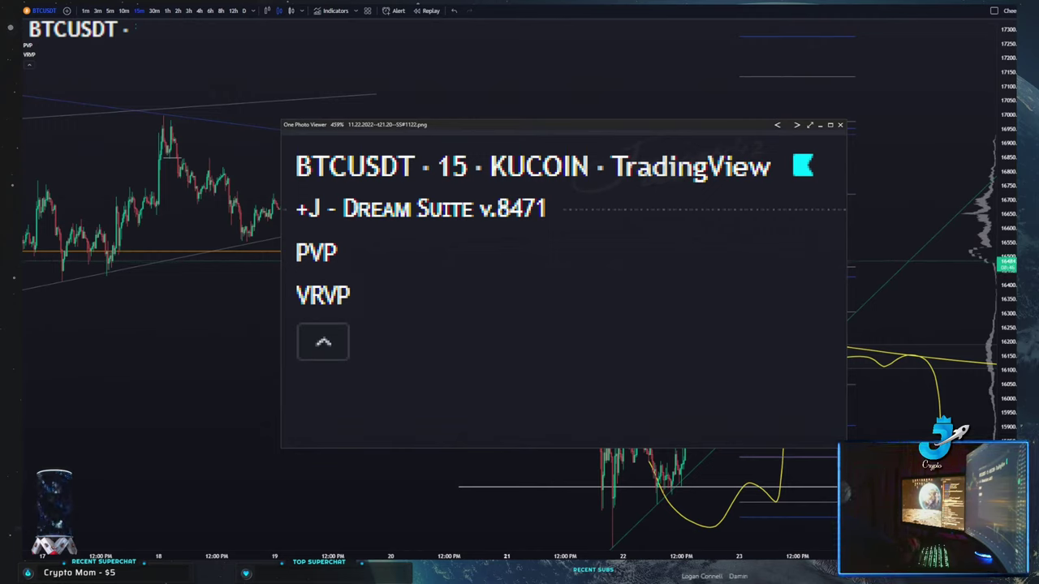
left_click_drag(489, 130, 539, 201)
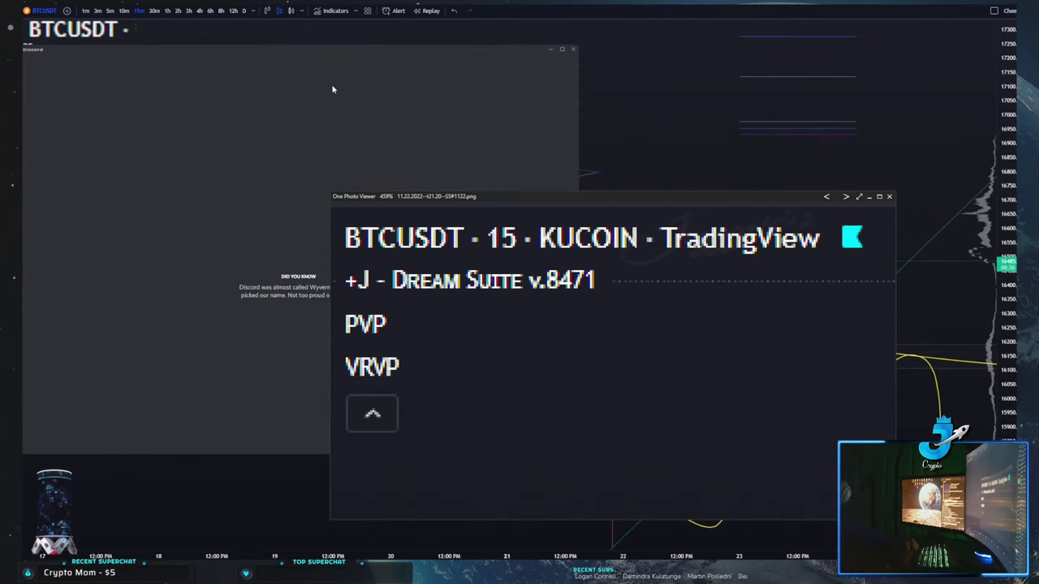
Move the Discord window off the chart and bring the captured legend image back up
left_click(354, 38)
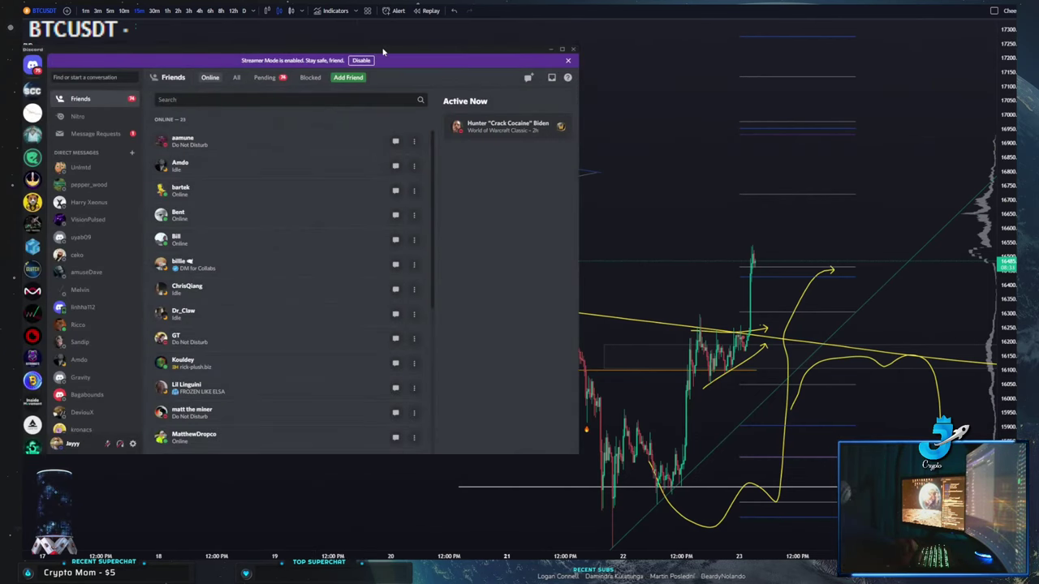
left_click_drag(383, 52, 23, 243)
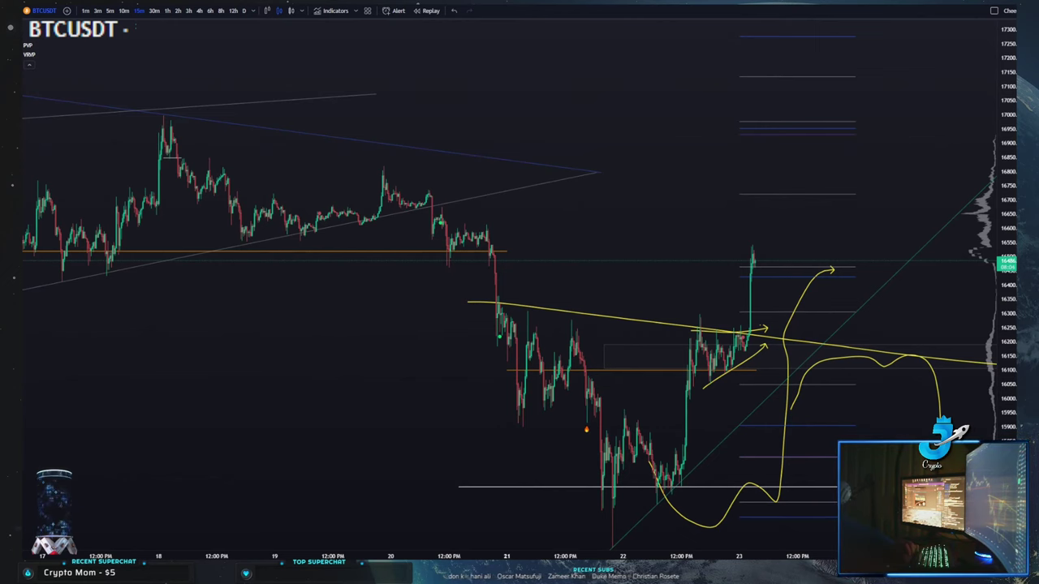
scroll(299, 439, "down", 5)
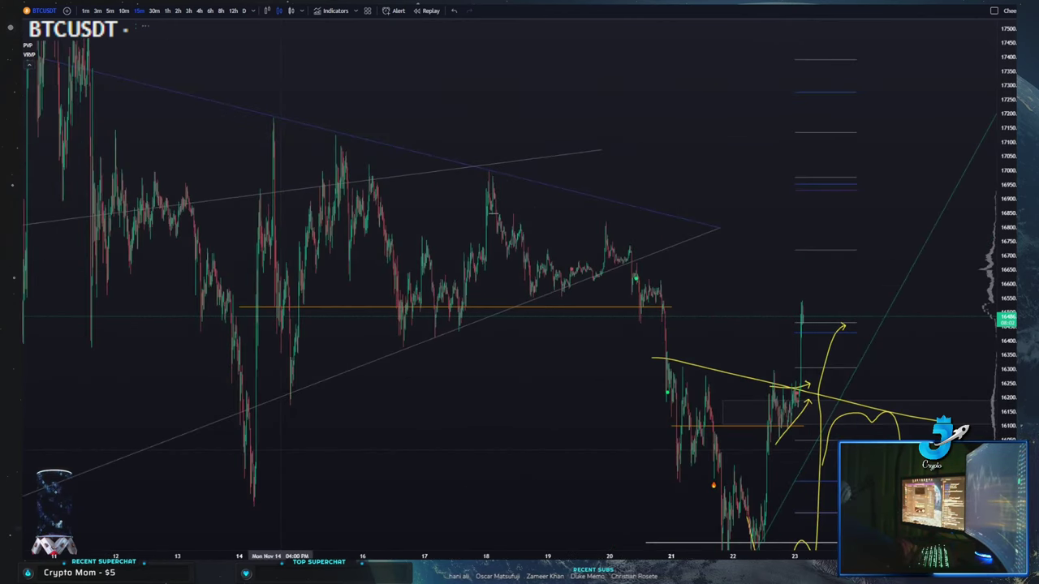
left_click(327, 573)
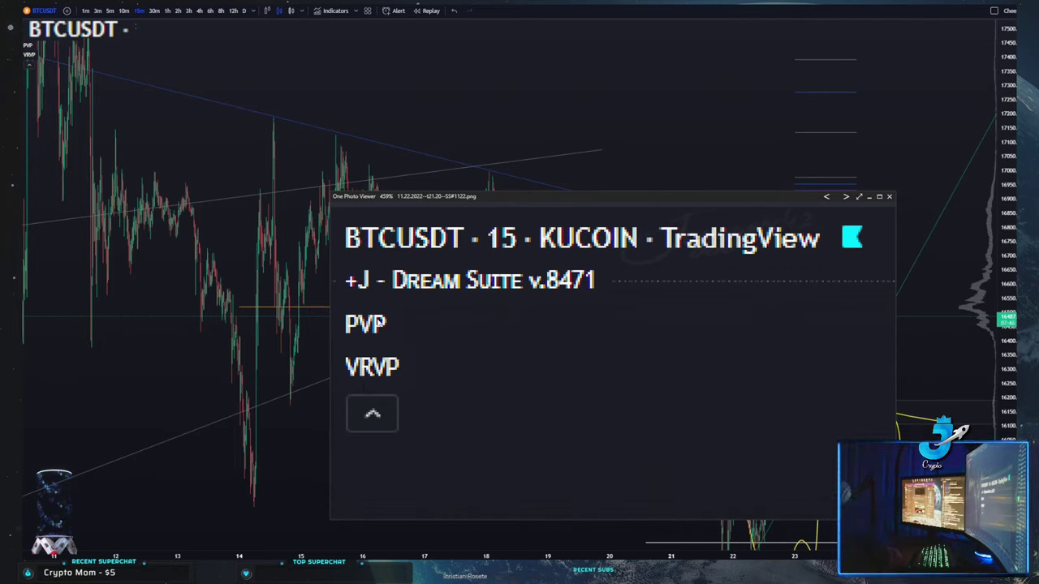
Place a Fixed Range Volume Profile on the chart from Nov 11, 04:00 PM to Nov 13, 02:00 PM
left_click(95, 120)
scroll(142, 113, "down", 2)
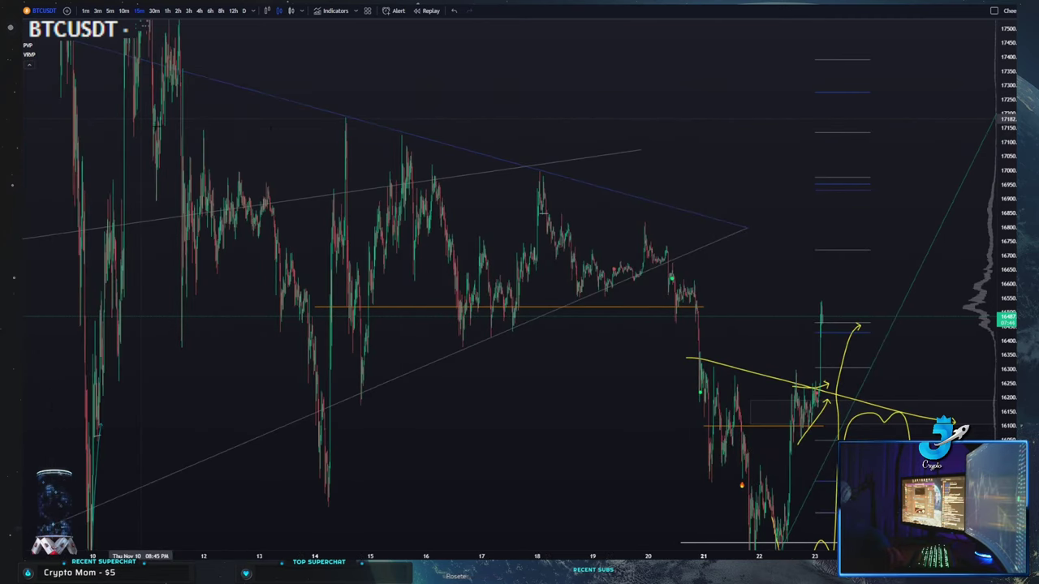
left_click(19, 117)
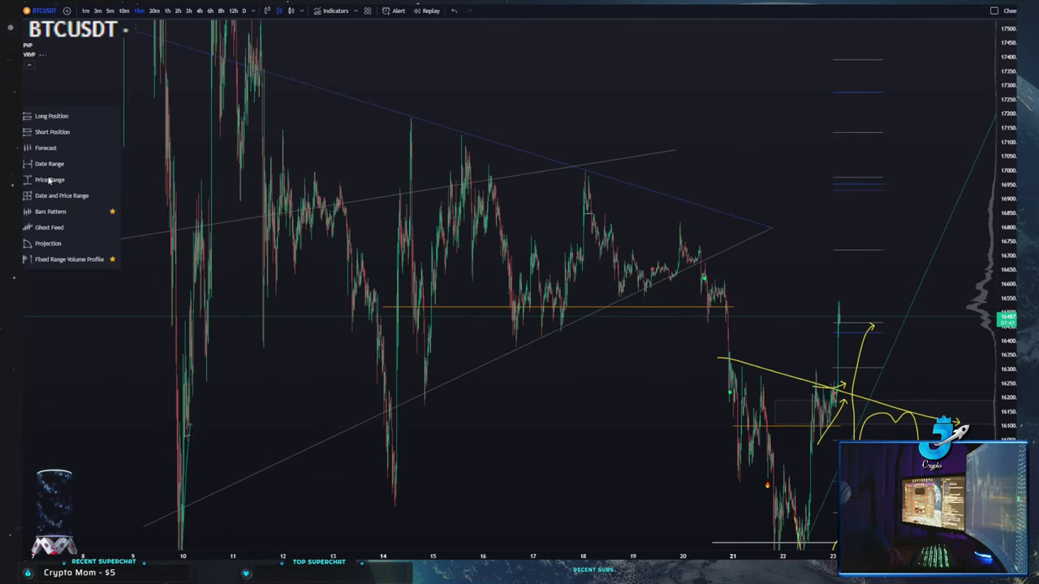
left_click(57, 259)
left_click(266, 166)
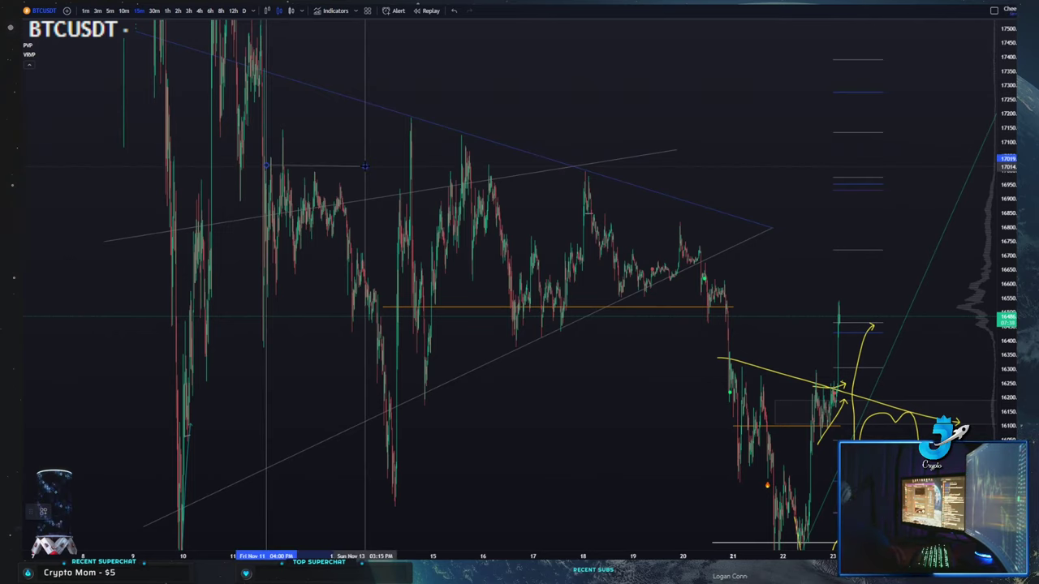
left_click(362, 171)
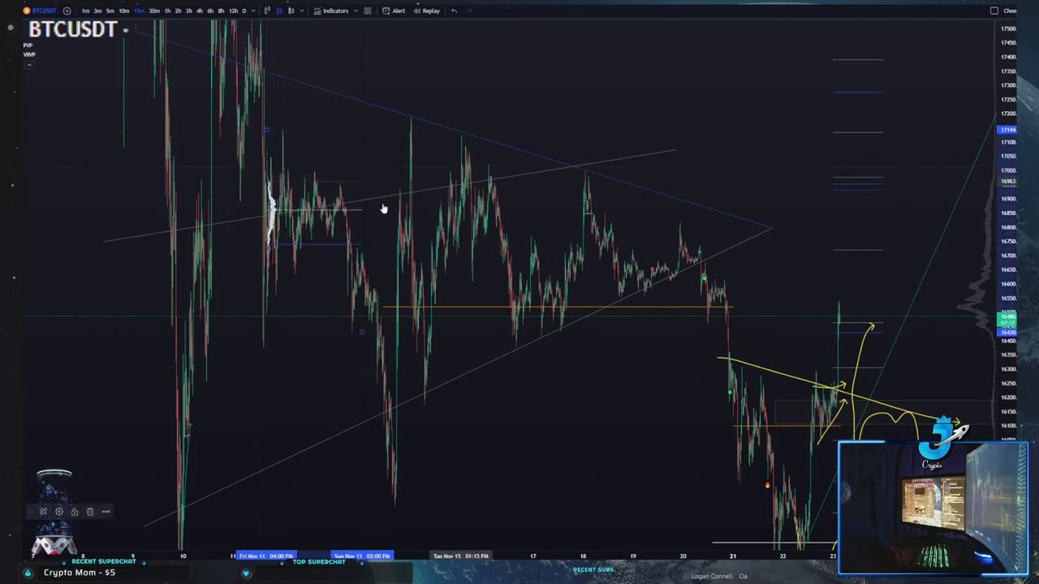
Turn on the volume profile, VAH and VAL in the PVP indicator's style settings
mouse_move(30, 51)
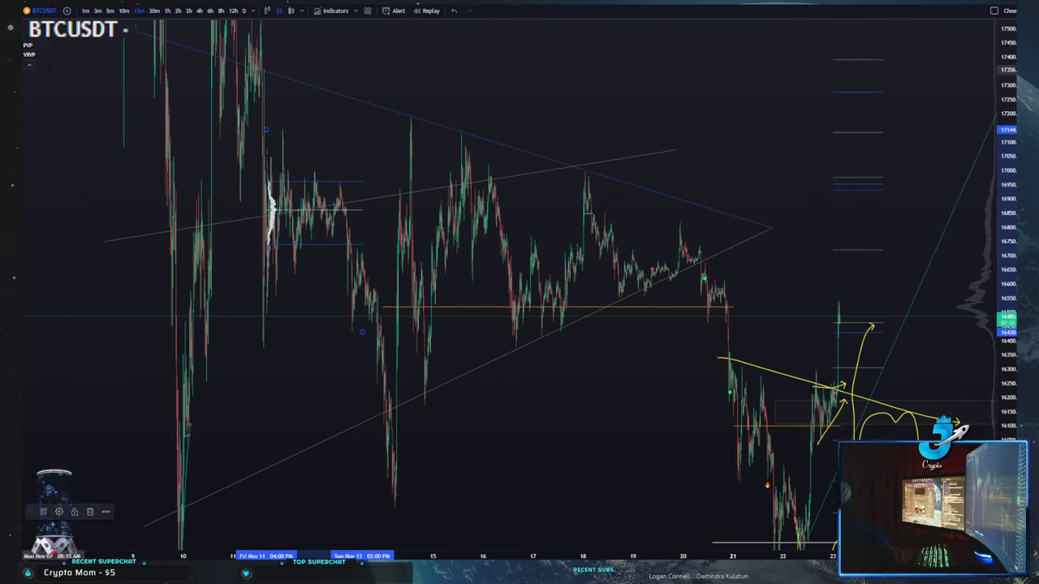
left_click(49, 46)
left_click_drag(541, 202, 298, 230)
left_click(266, 246)
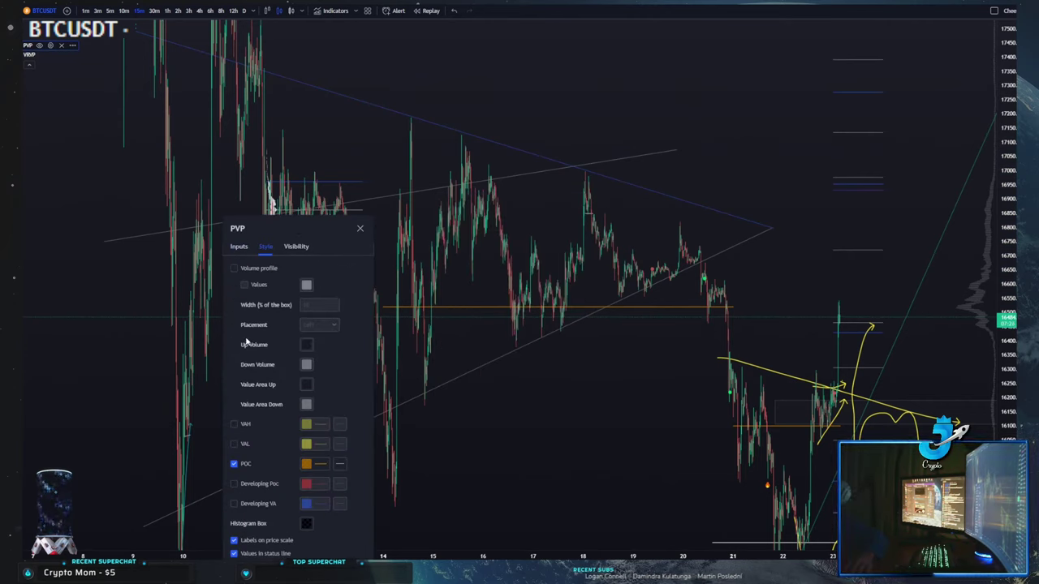
left_click(234, 424)
left_click(235, 443)
left_click_drag(298, 222, 149, 132)
left_click(79, 252)
scroll(519, 325, "down", 2)
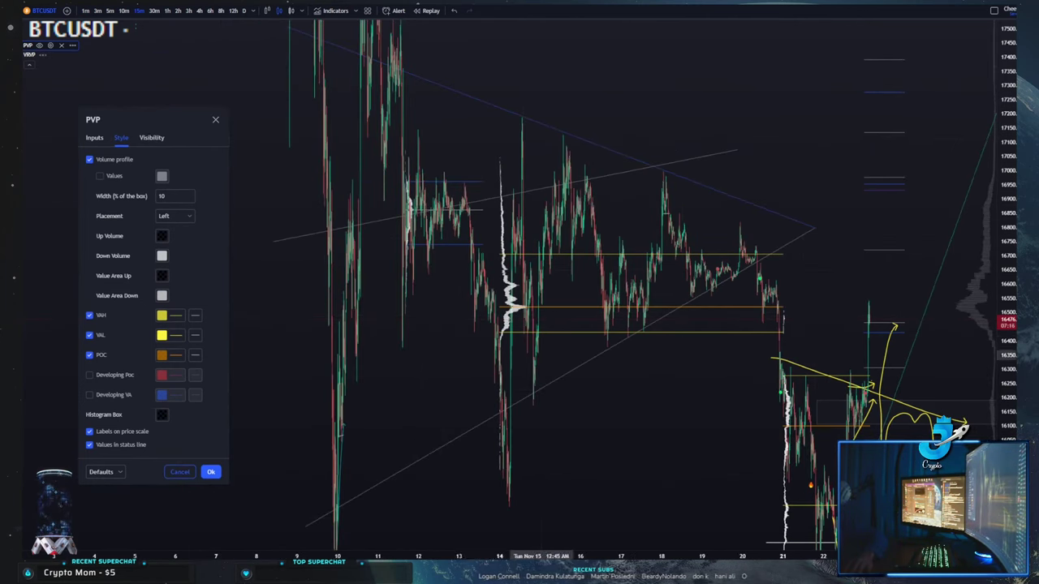
Examine the PVP indicator's input settings and the units available for its period, keeping Week
left_click(99, 138)
left_click_drag(129, 116, 119, 129)
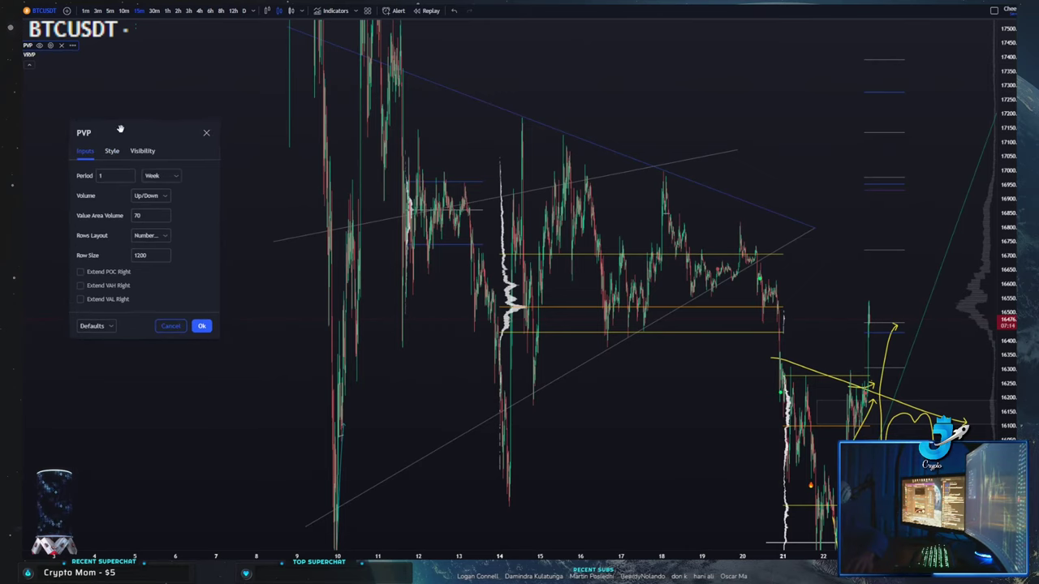
left_click(170, 176)
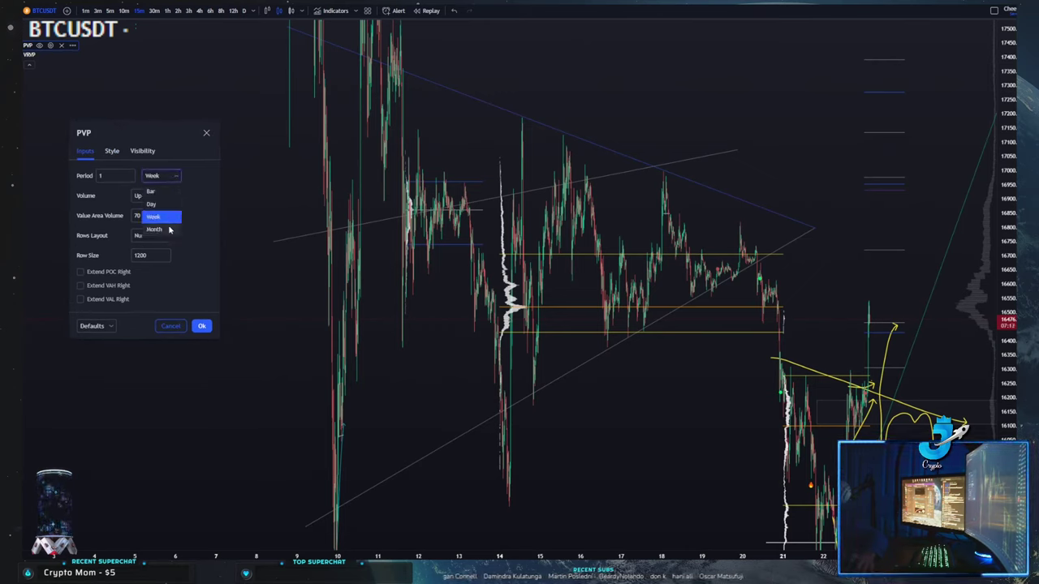
left_click(208, 154)
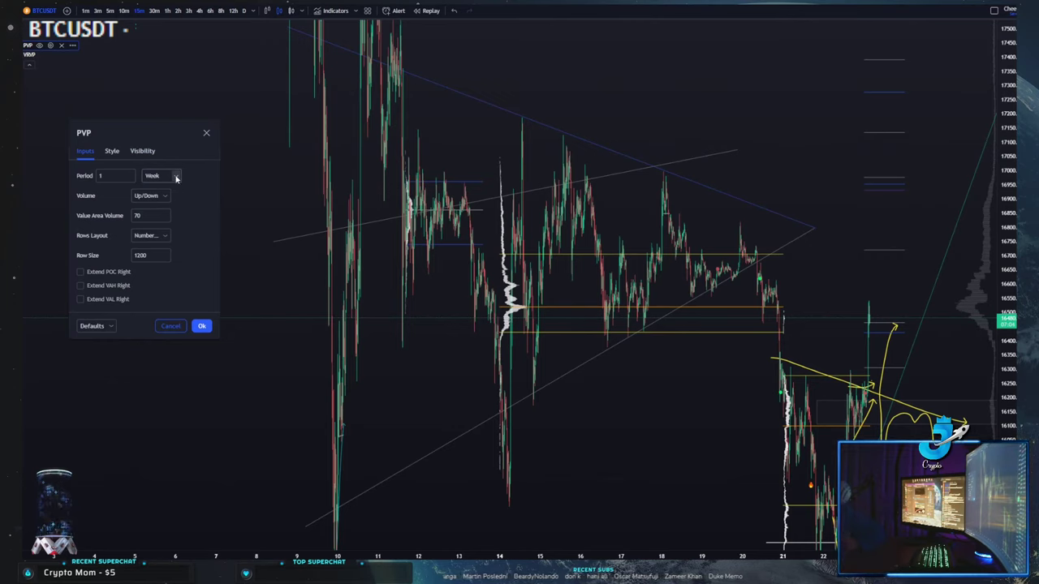
left_click(176, 177)
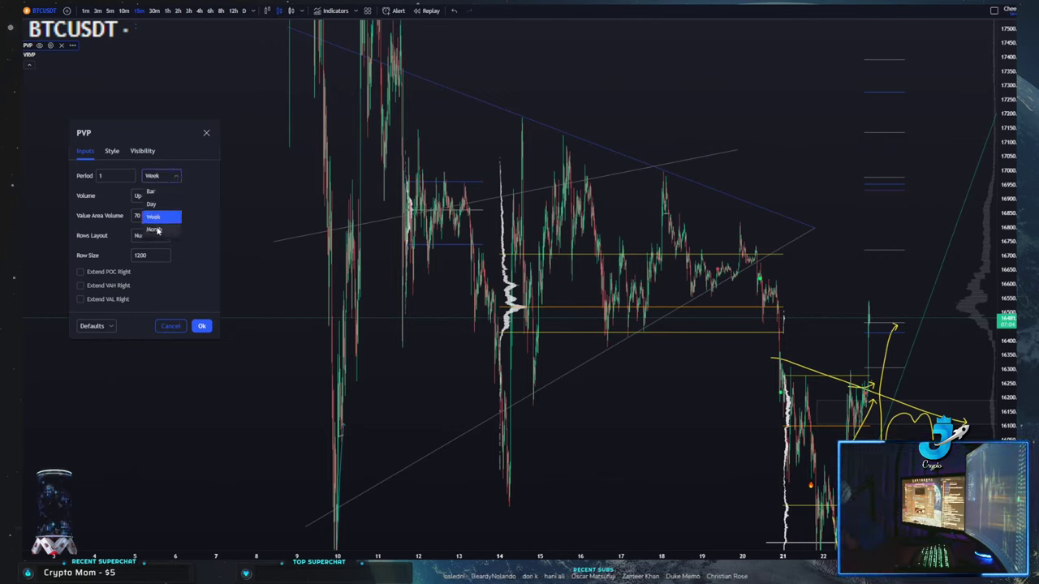
left_click(203, 212)
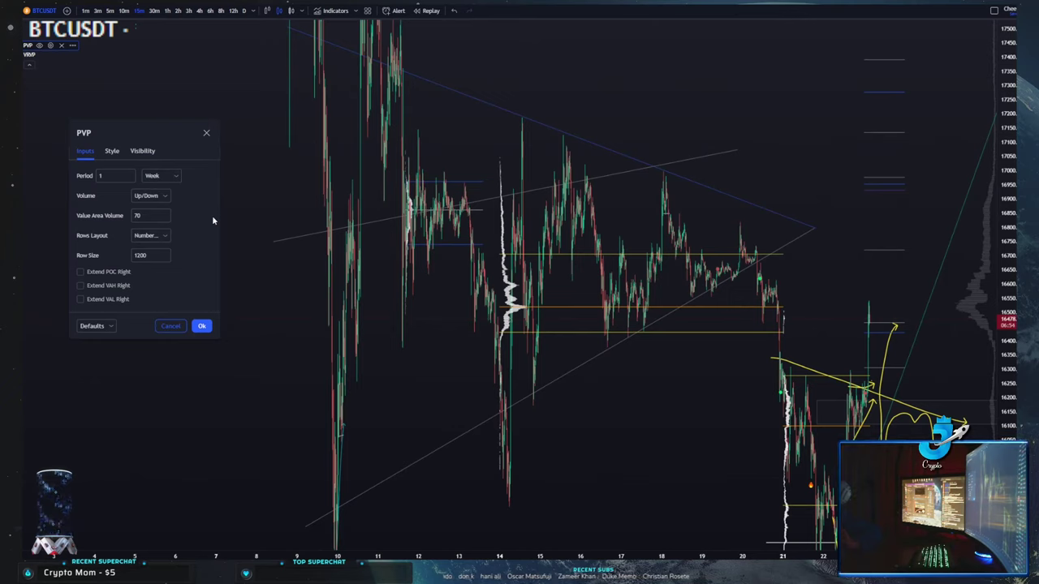
left_click(165, 176)
left_click(190, 179)
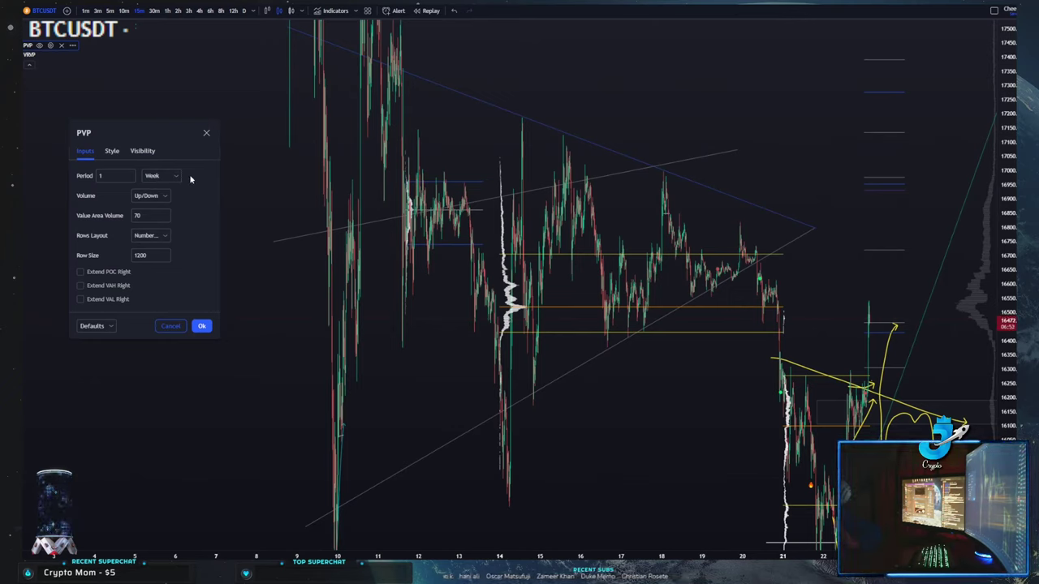
left_click(172, 177)
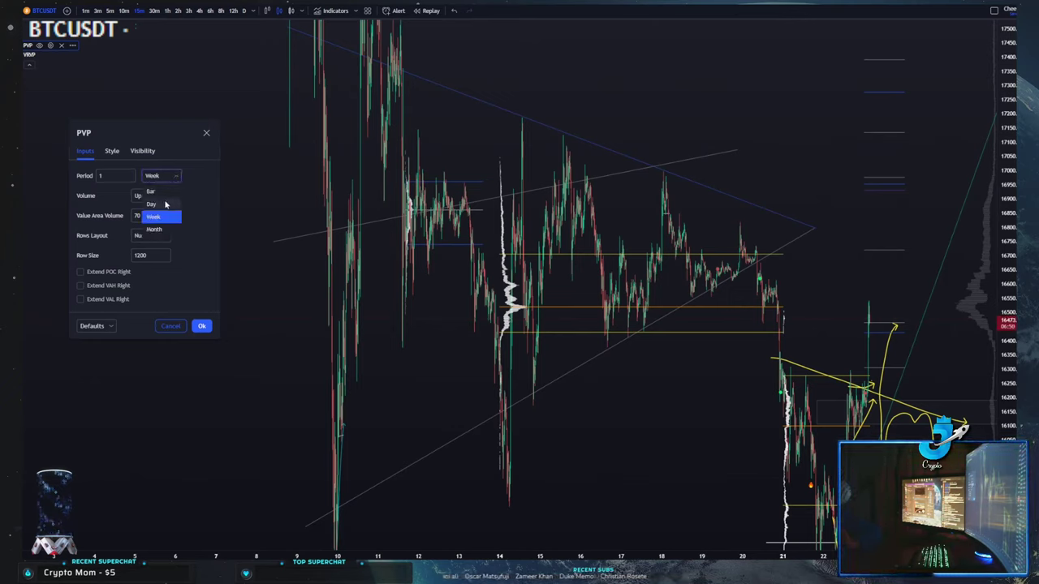
left_click(196, 190)
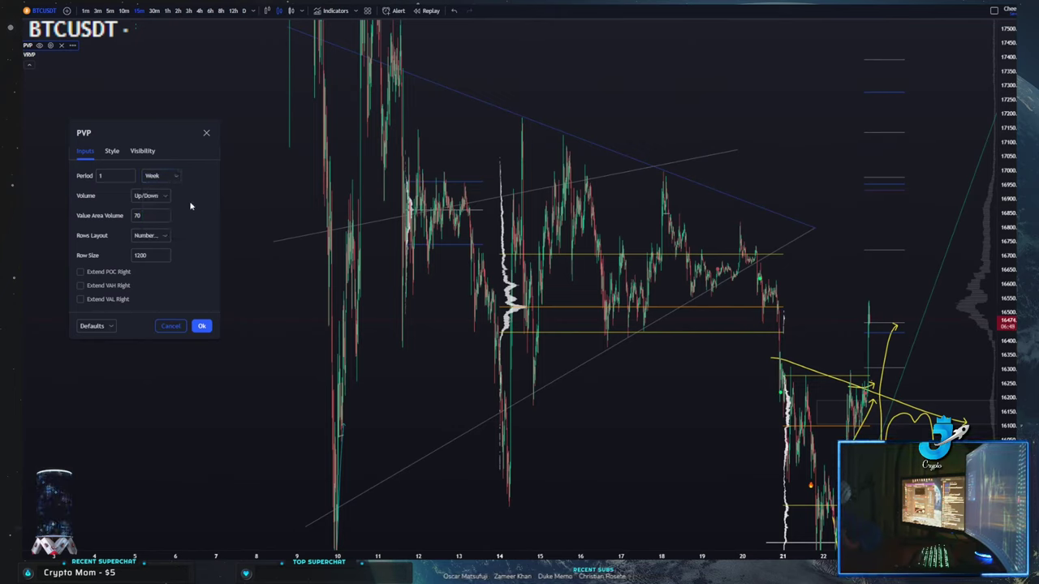
Turn off VAH, VAL and the volume profile in the PVP style settings, leaving only the POC enabled
left_click(113, 151)
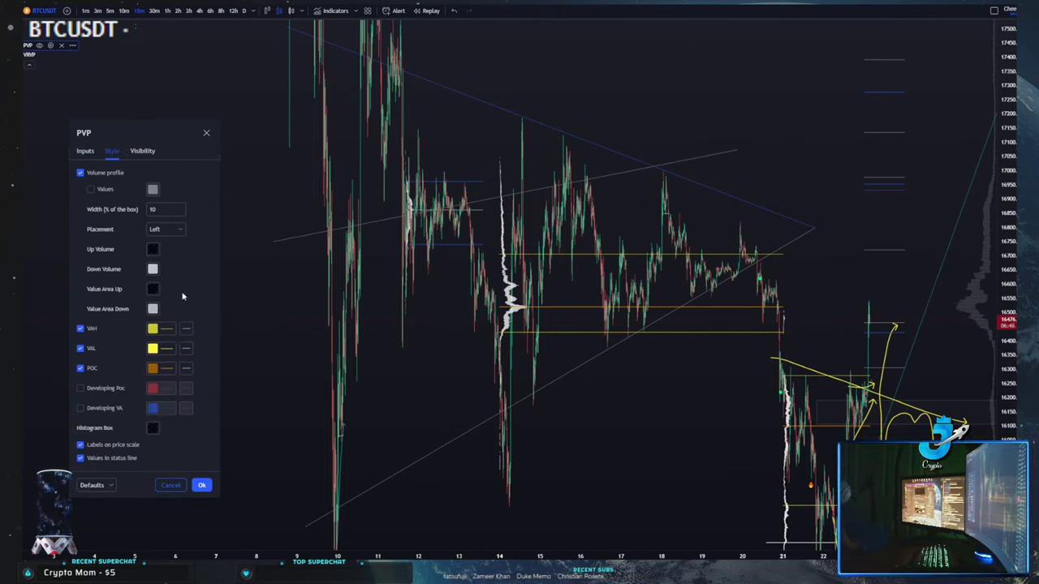
left_click(91, 328)
left_click(88, 349)
left_click(83, 173)
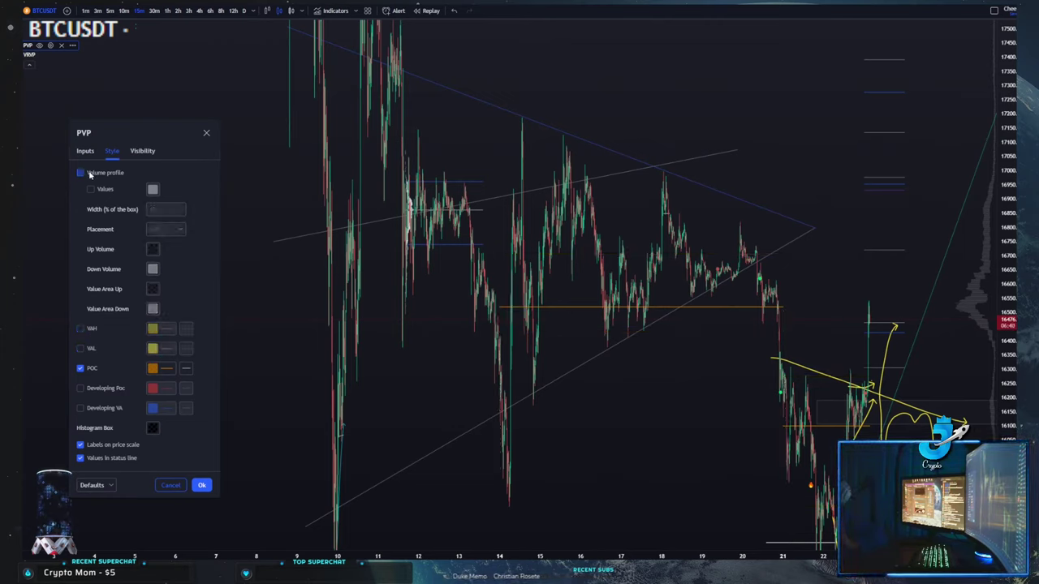
left_click(201, 486)
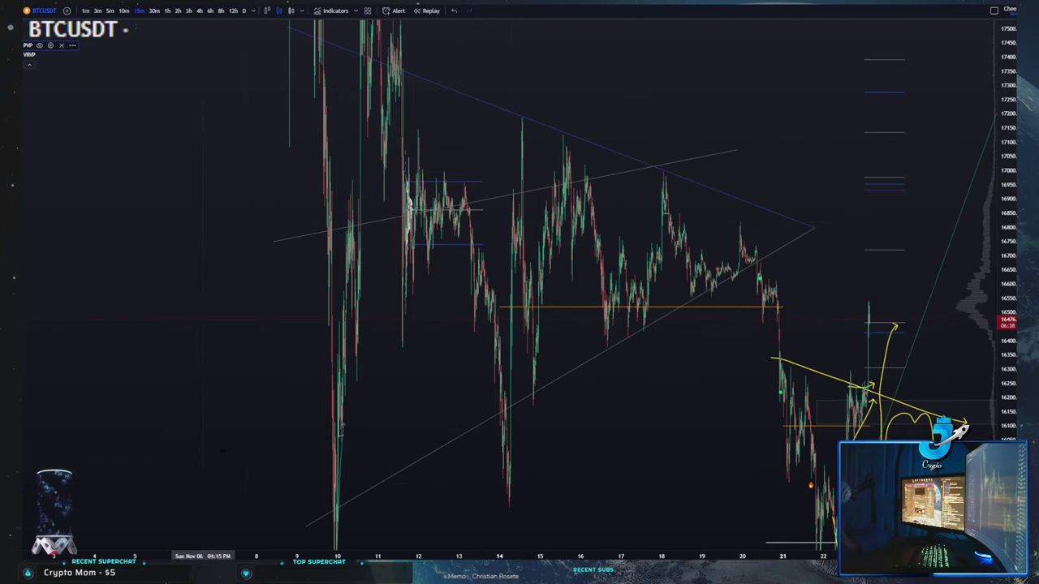
Delete the Fixed Range Volume Profile that spans Nov 11 to Nov 13 from the chart
scroll(661, 435, "down", 2)
left_click_drag(576, 433, 397, 361)
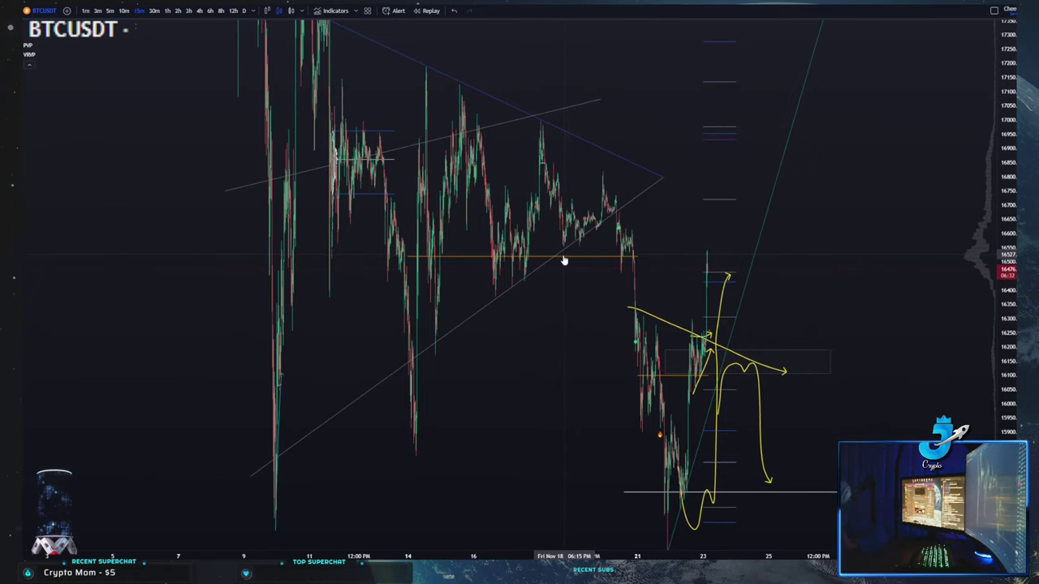
scroll(536, 334, "up", 3)
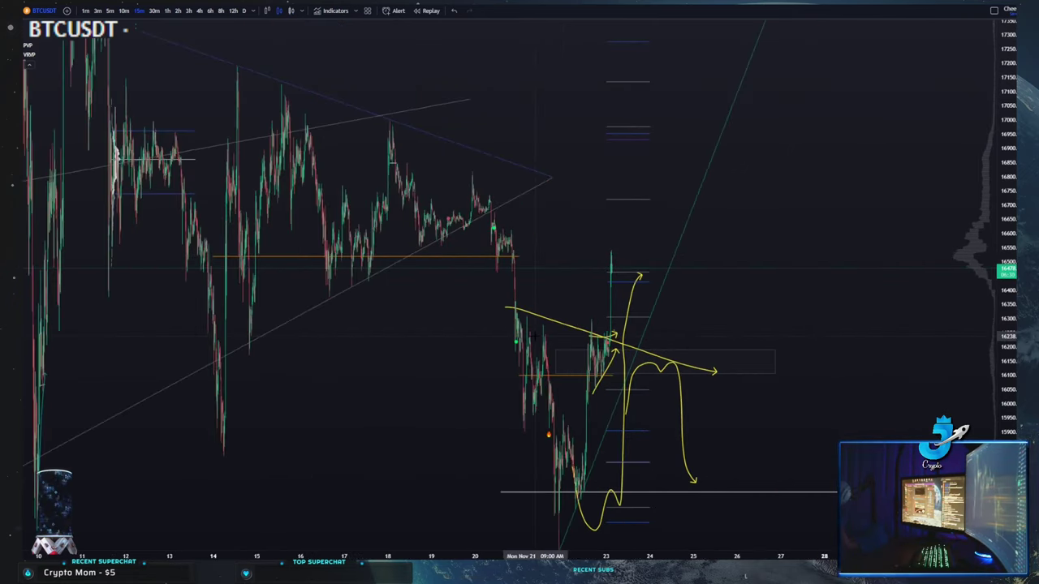
left_click_drag(516, 362, 570, 350)
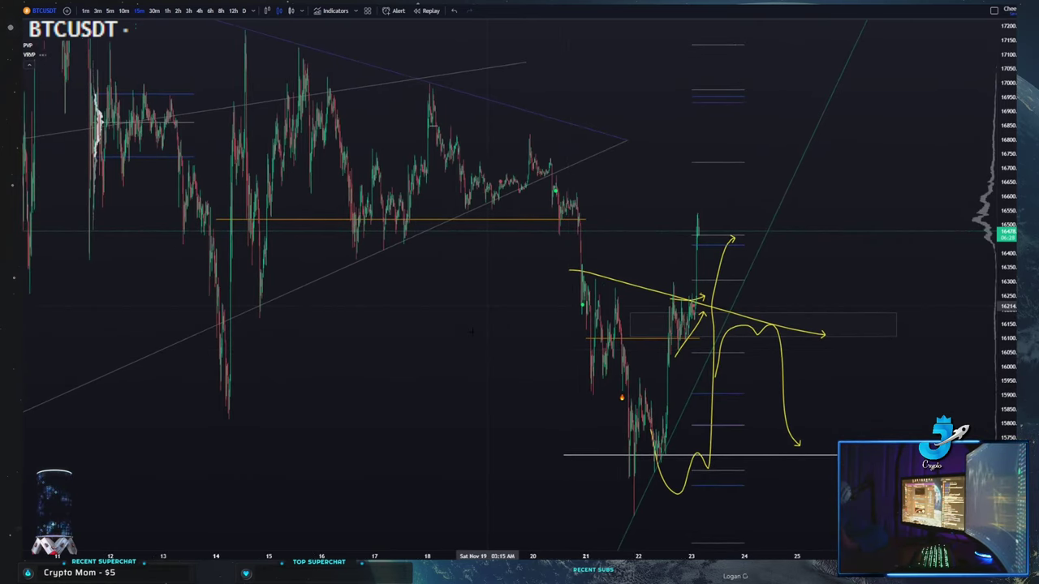
left_click_drag(447, 339, 430, 351)
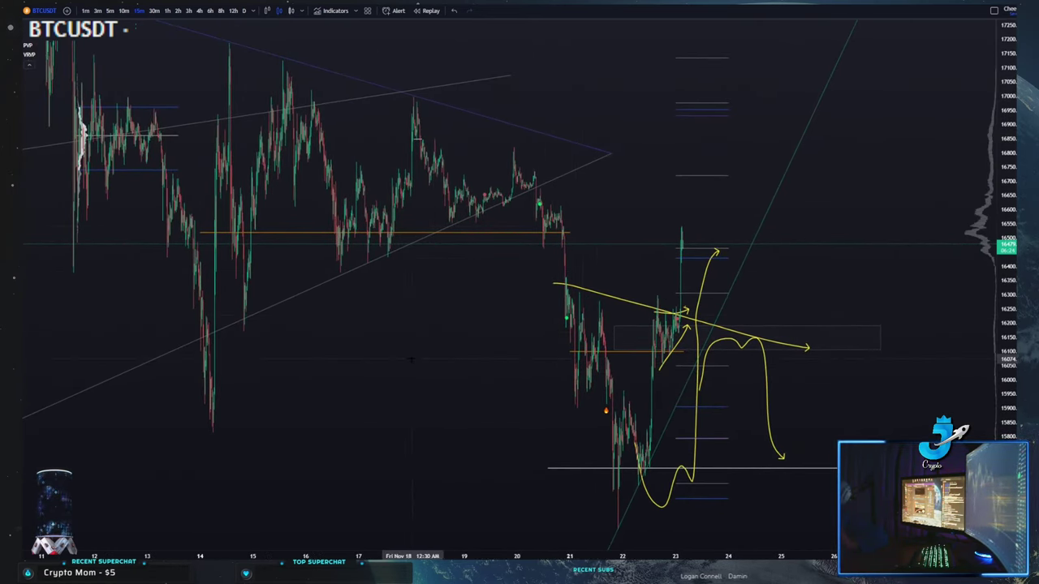
left_click(138, 183)
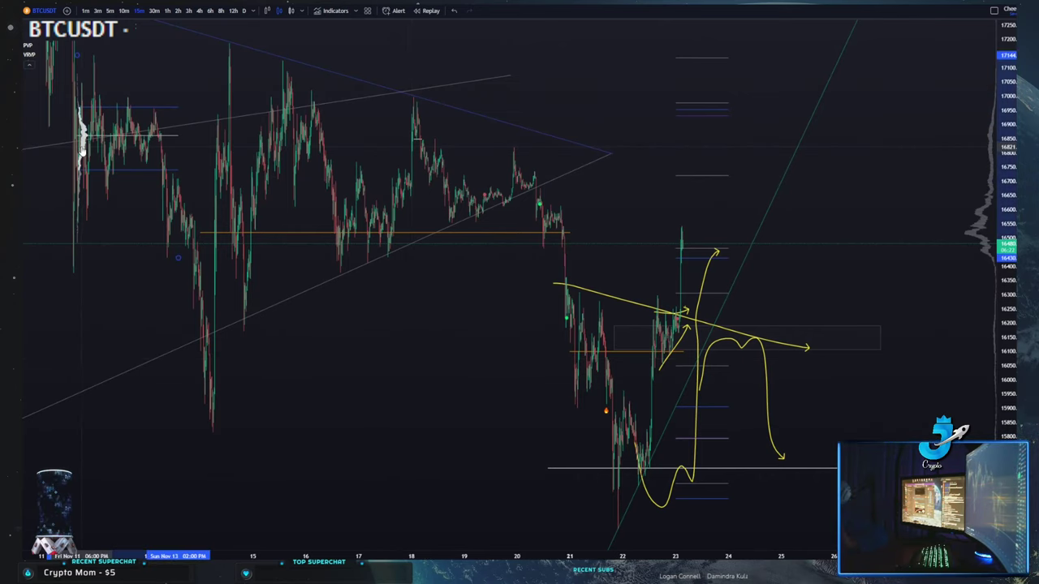
left_click(90, 512)
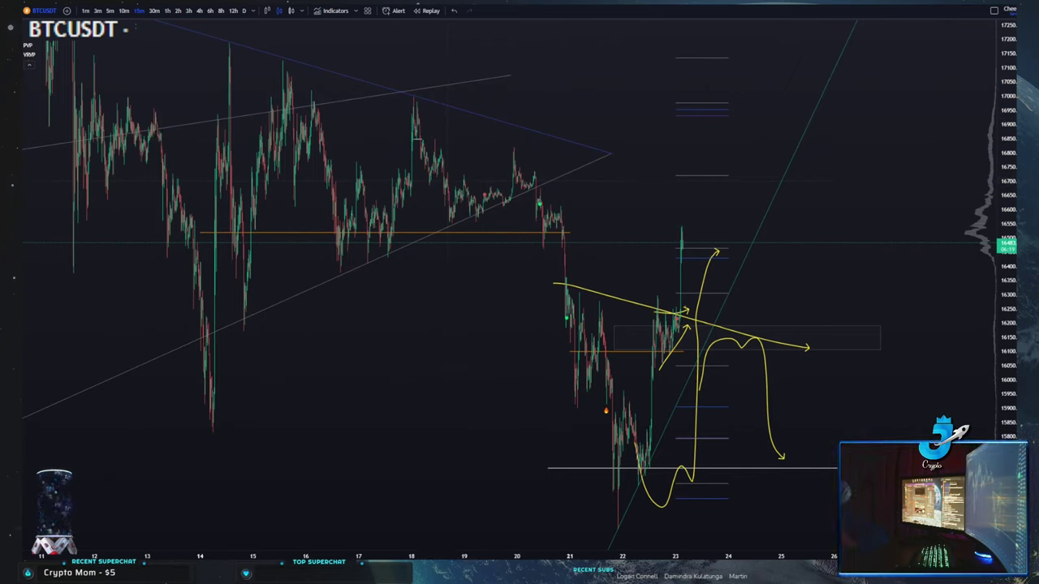
Place a Fixed Range Volume Profile from Nov 13, 09:45 PM to Nov 20, 07:30 PM and remove it after inspecting its POC
left_click(195, 94)
left_click(560, 118)
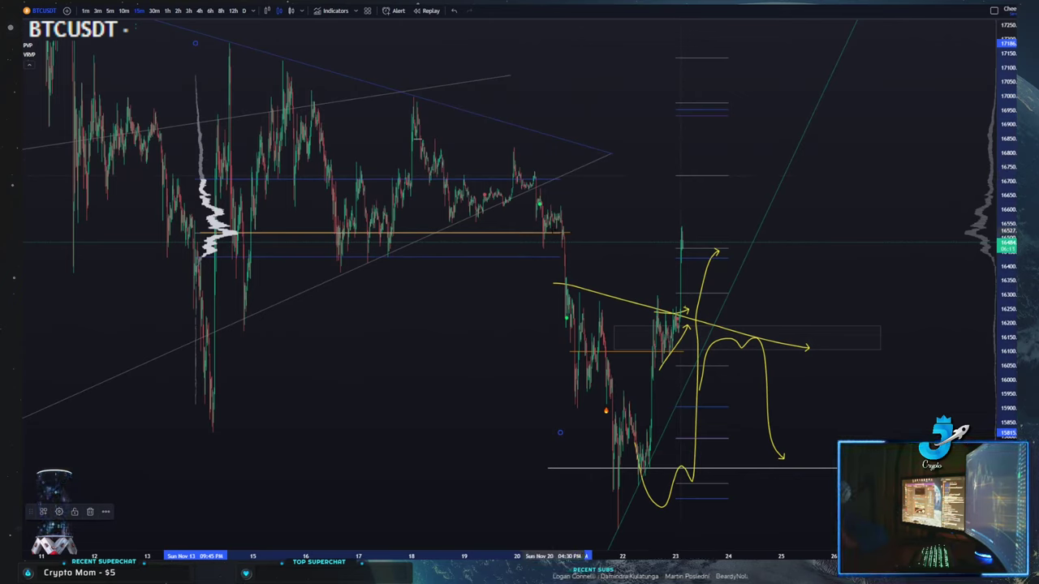
mouse_move(30, 48)
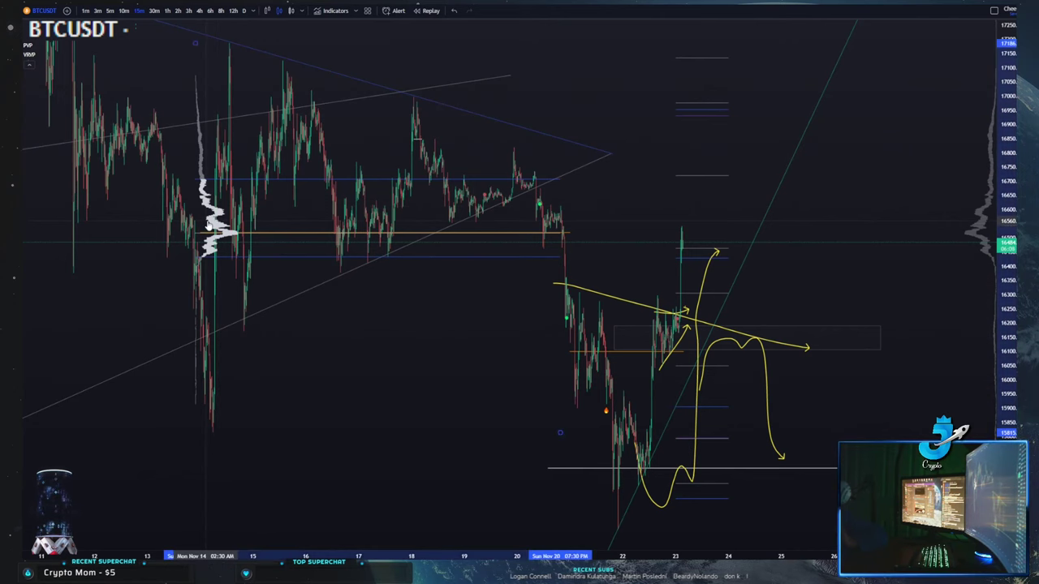
scroll(355, 346, "down", 1)
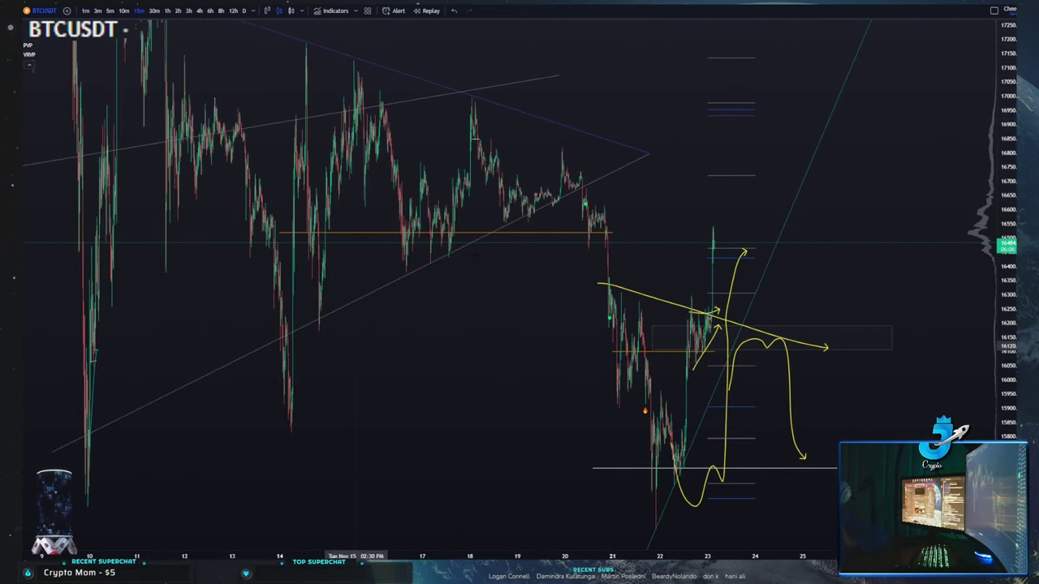
left_click_drag(671, 135, 632, 146)
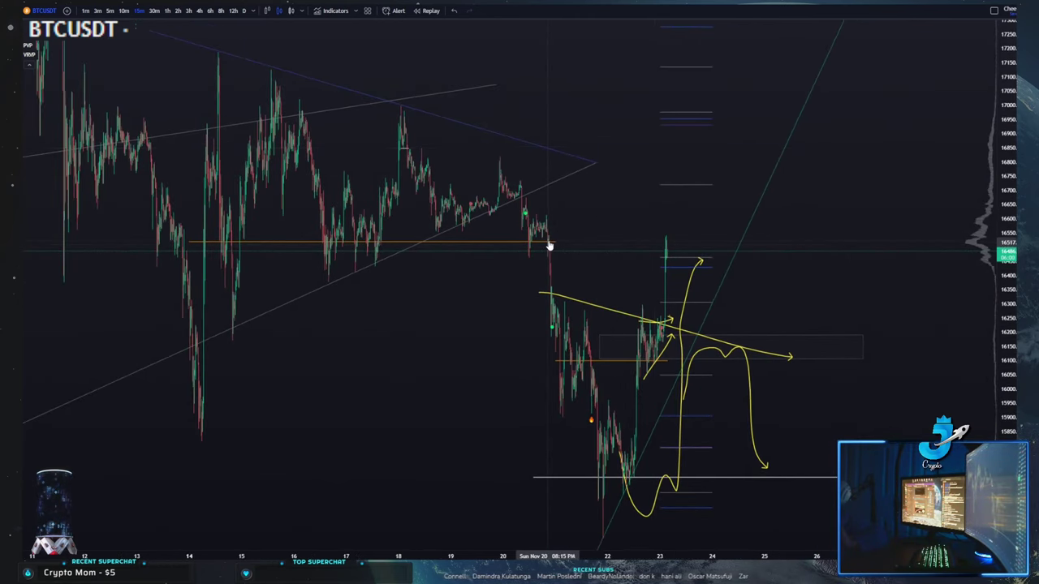
scroll(548, 246, "down", 2)
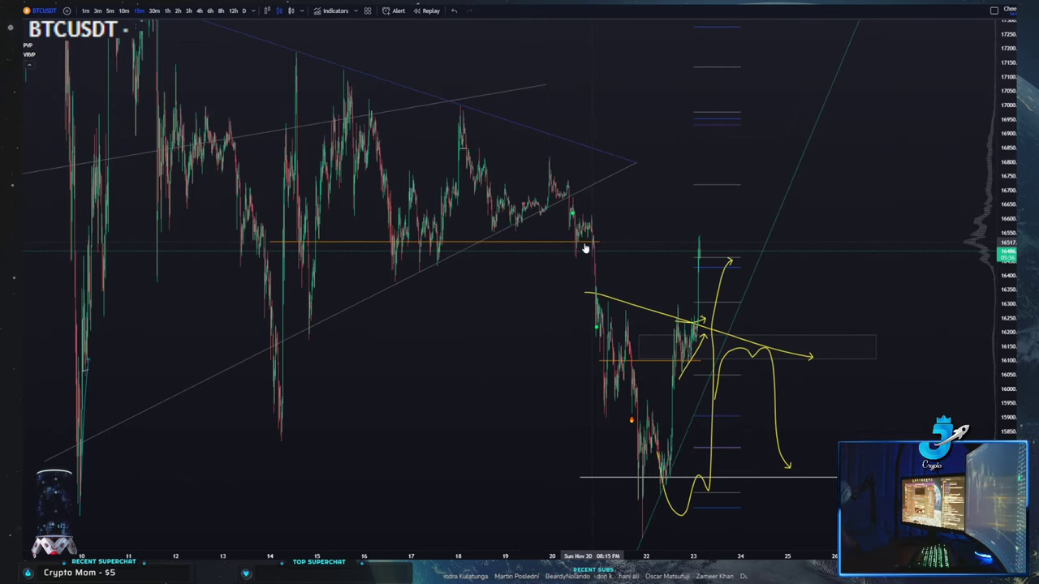
left_click_drag(595, 61, 593, 110)
scroll(593, 110, "up", 2)
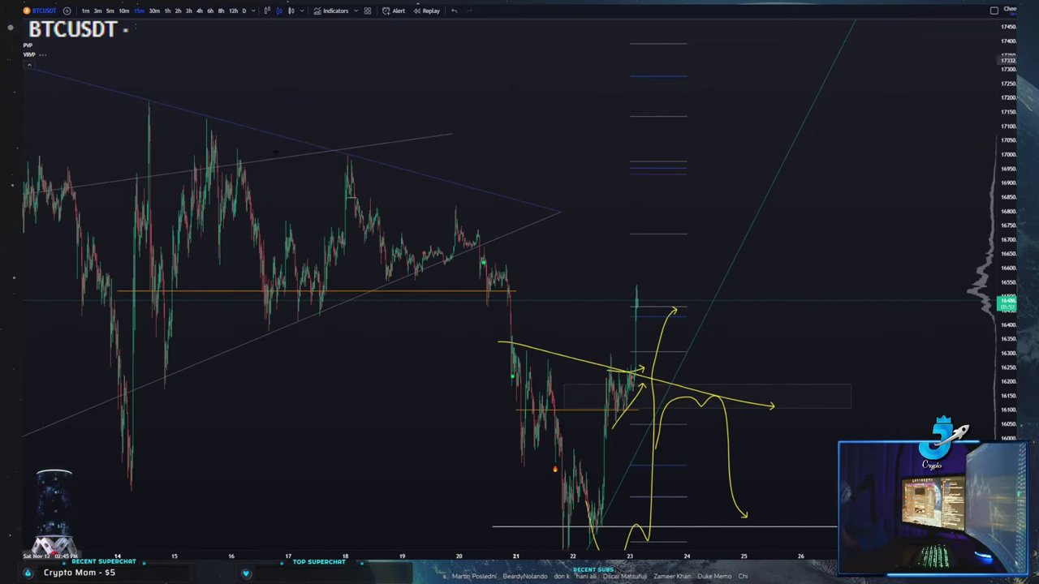
key("alt+Tab")
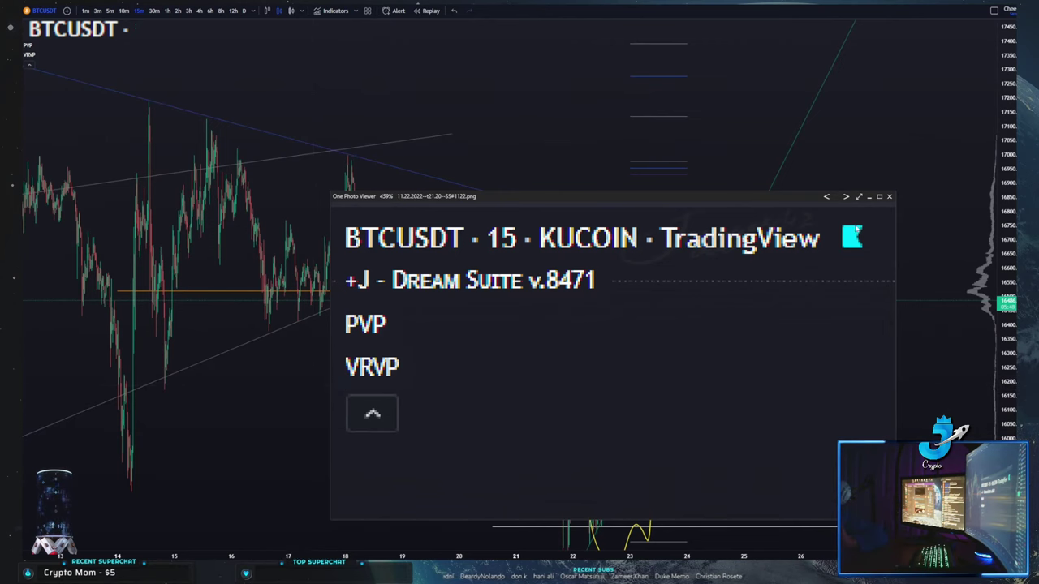
left_click(869, 197)
Place a Fixed Range Volume Profile across the visible candles from Nov 9, 04:30 PM to Nov 23, 03:15 AM
scroll(584, 309, "down", 3)
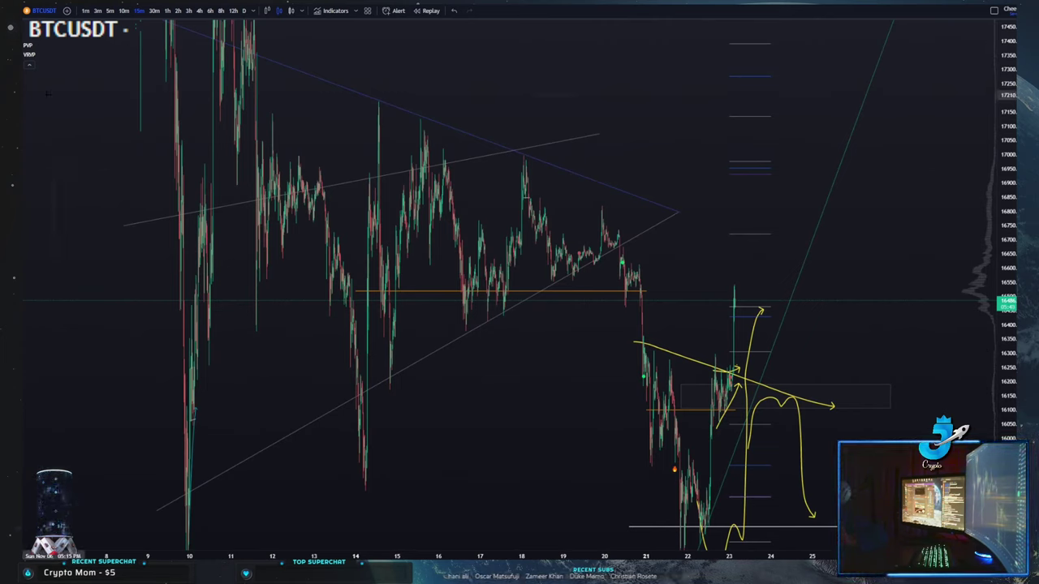
left_click(177, 81)
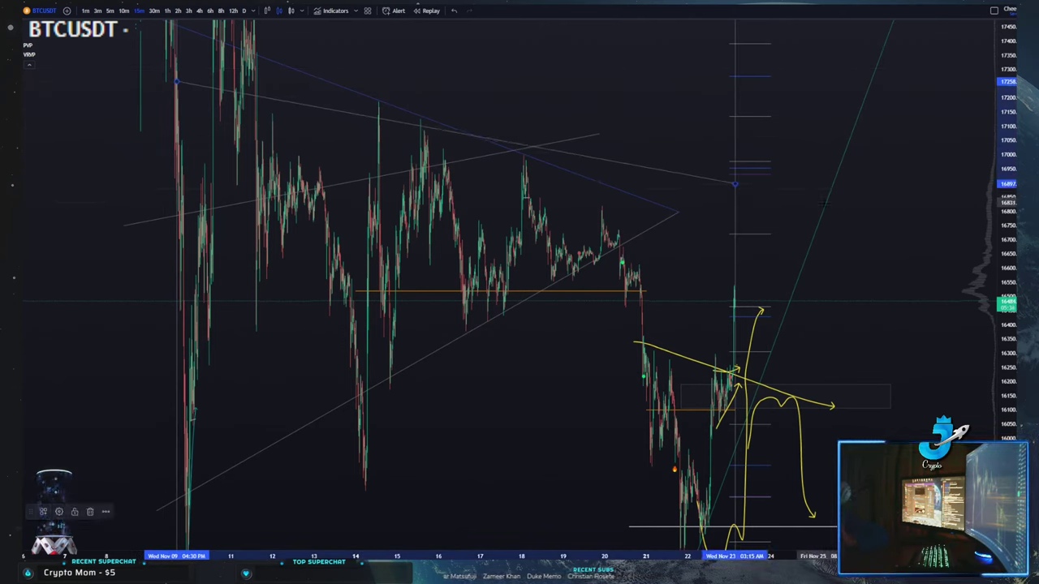
left_click(734, 184)
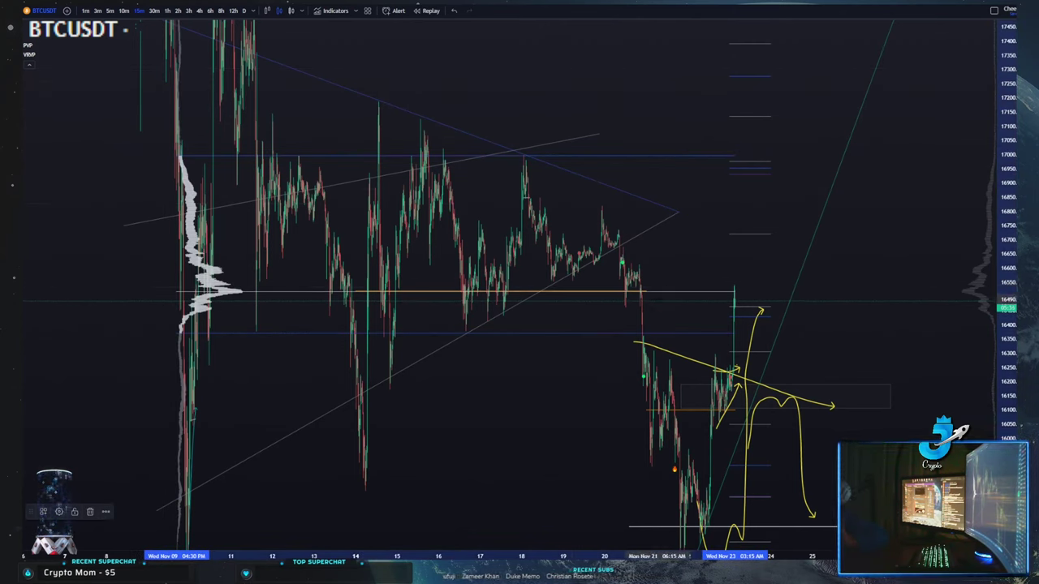
Set the VRVP indicator's Down Volume opacity to 42% and its Value Area Down opacity to 57%
double_click(979, 284)
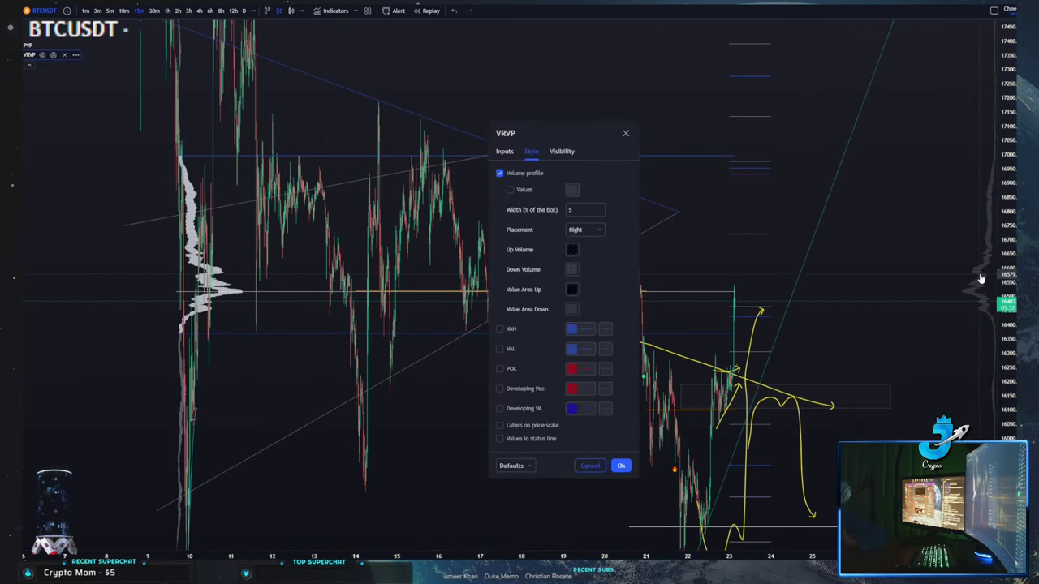
left_click(572, 269)
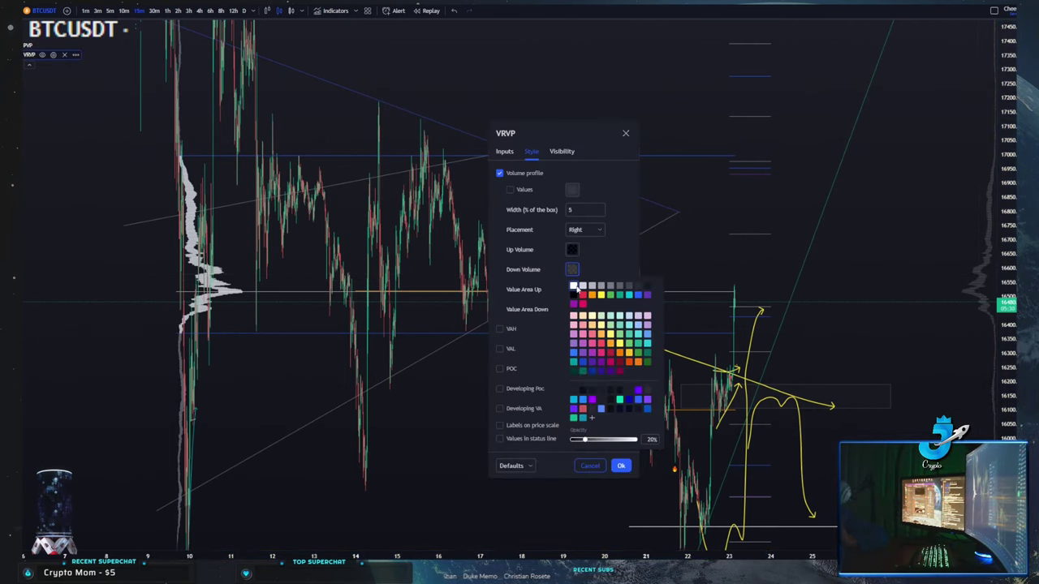
left_click_drag(585, 440, 605, 444)
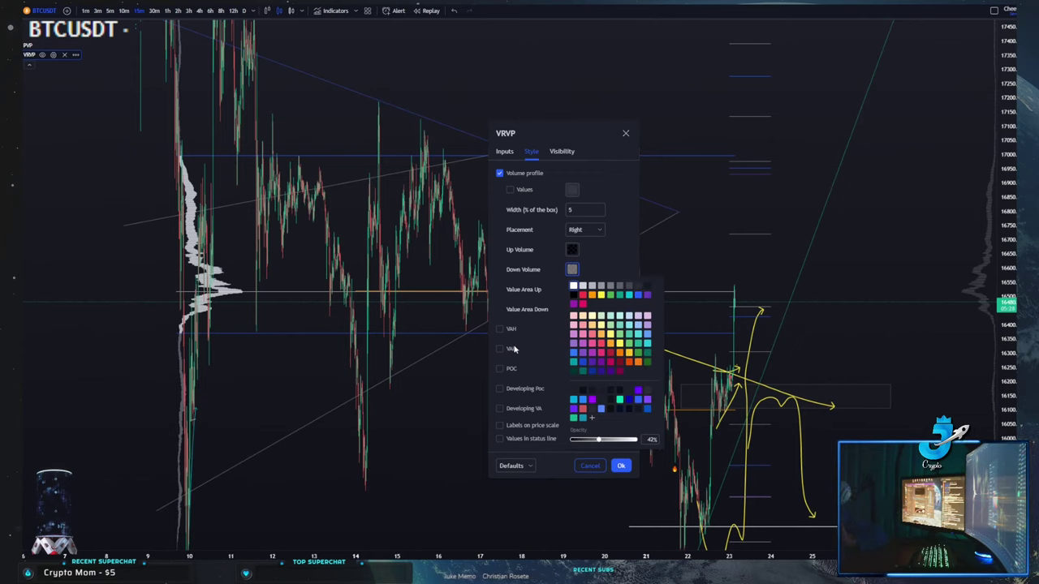
left_click(572, 309)
left_click(572, 309)
left_click_drag(596, 482, 606, 479)
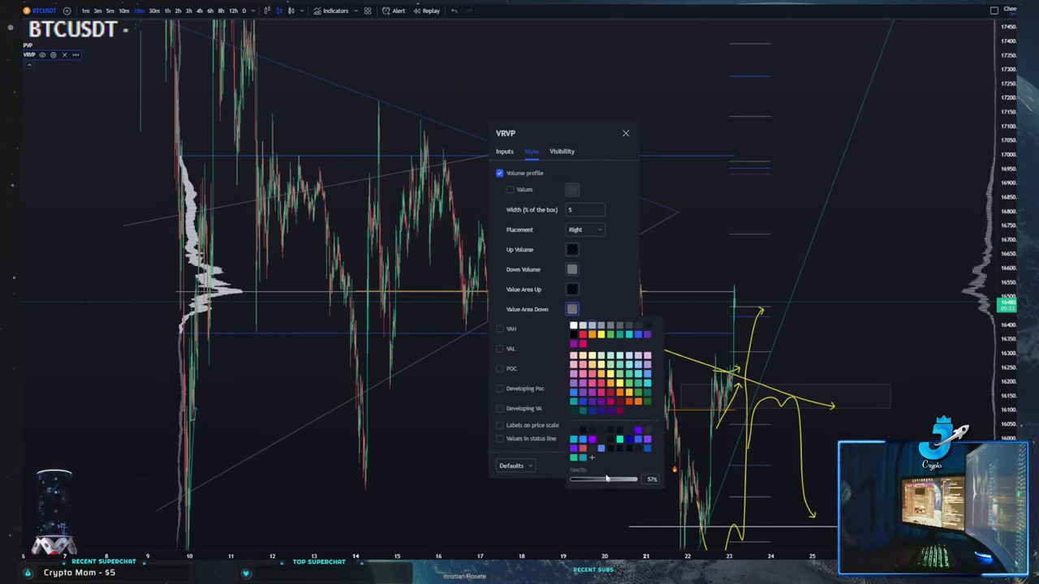
left_click(620, 464)
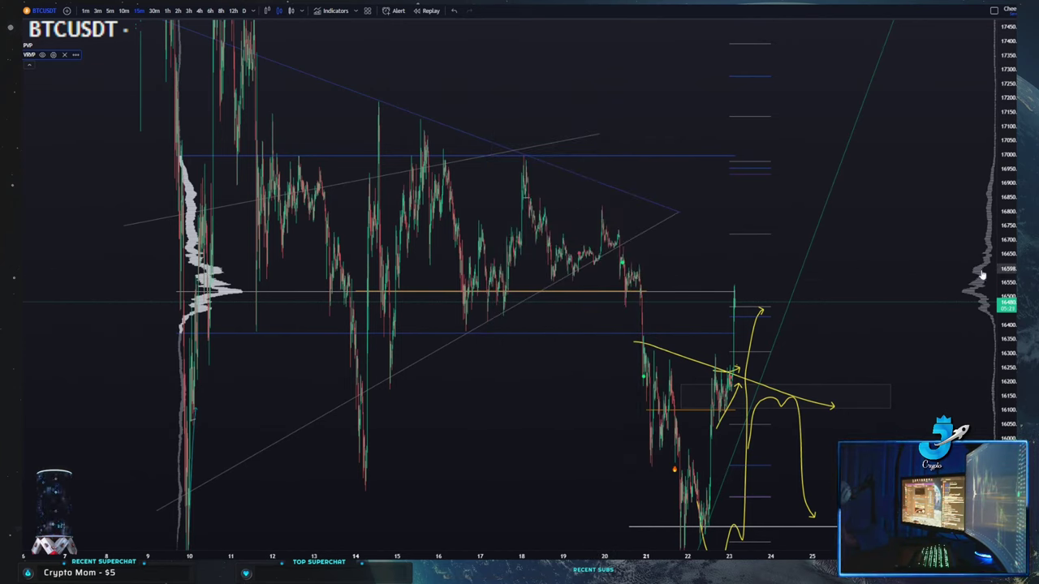
Delete the Fixed Range Volume Profile that spans Nov 9 to Nov 23
left_click(217, 293)
key("Delete")
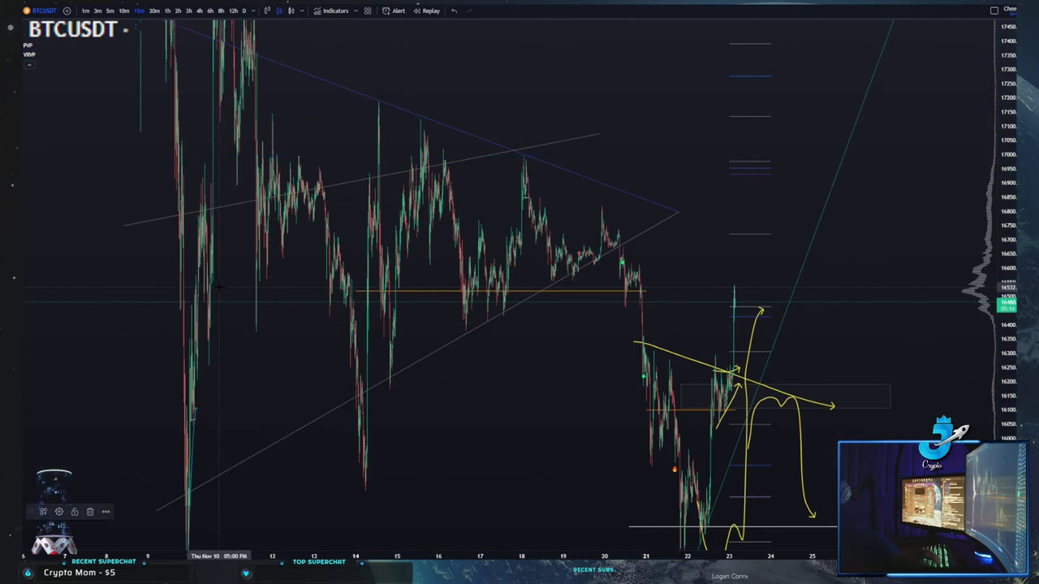
left_click_drag(218, 289, 204, 305)
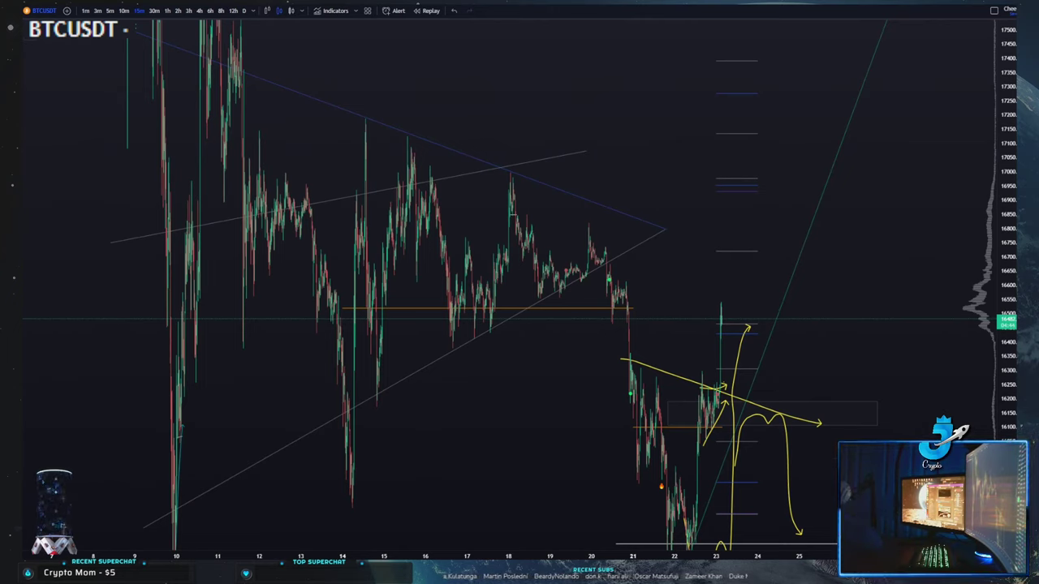
Bring up Discord over the chart, open the streamer's settings channel and review the FRVP and PVP settings posts
left_click_drag(22, 188, 189, 170)
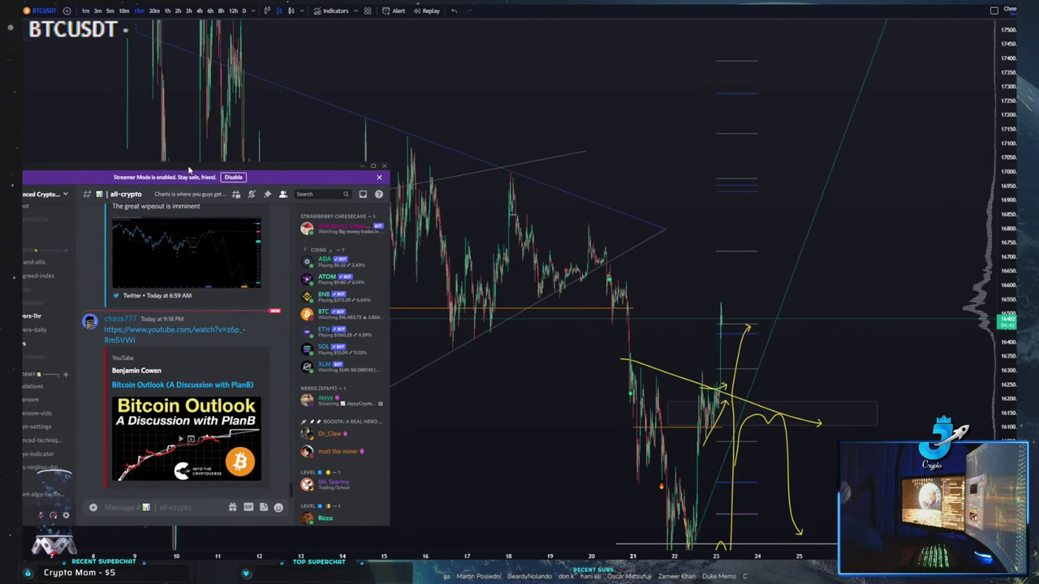
left_click(33, 428)
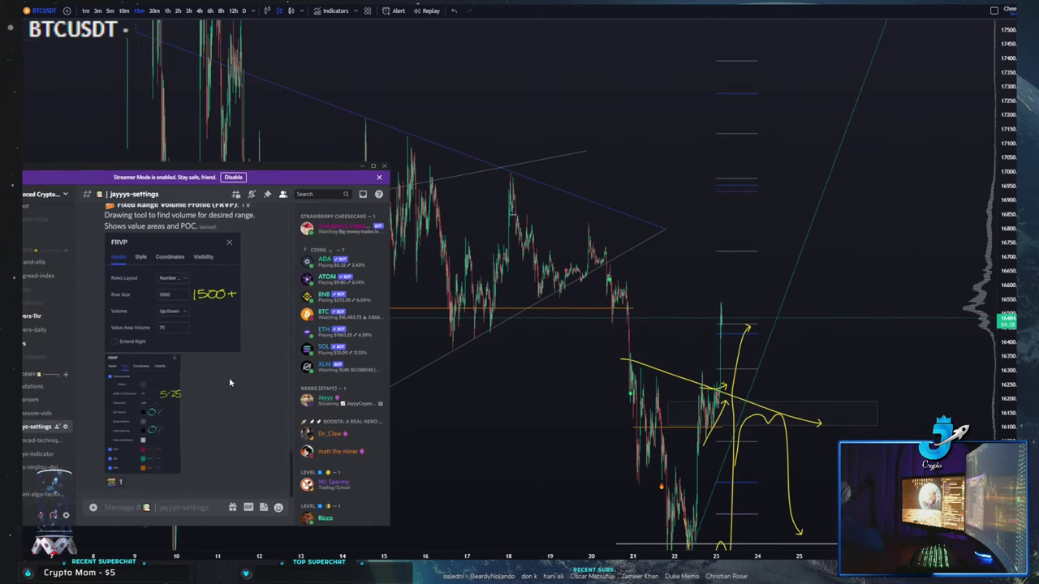
scroll(225, 434, "up", 3)
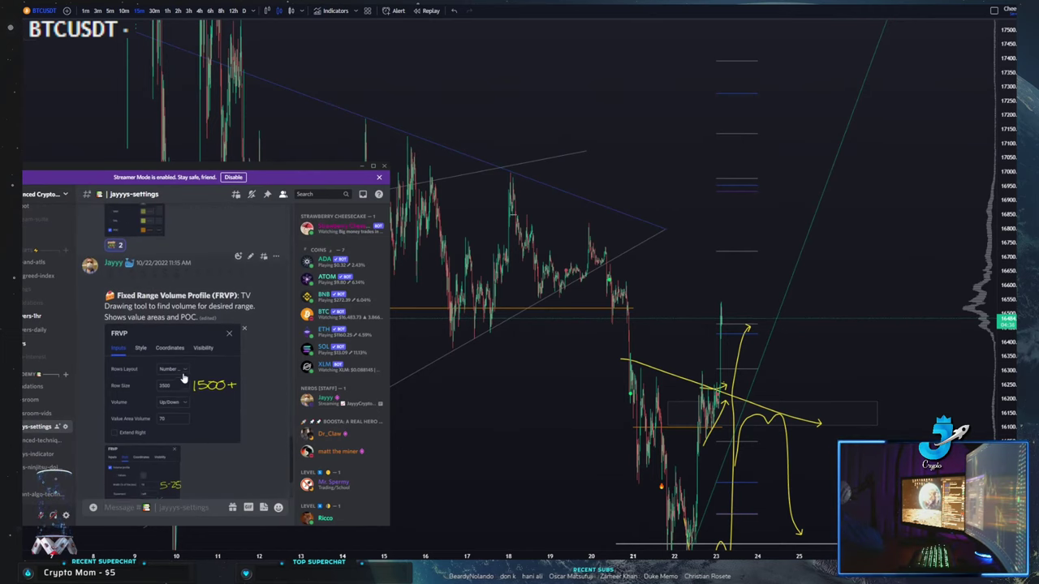
scroll(184, 377, "down", 5)
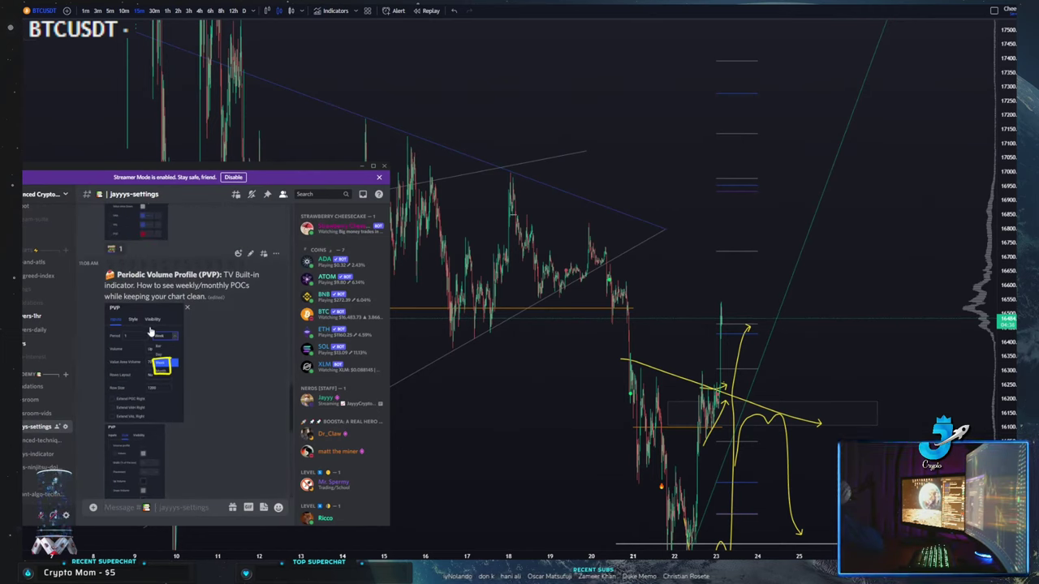
scroll(149, 332, "up", 5)
scroll(145, 340, "down", 3)
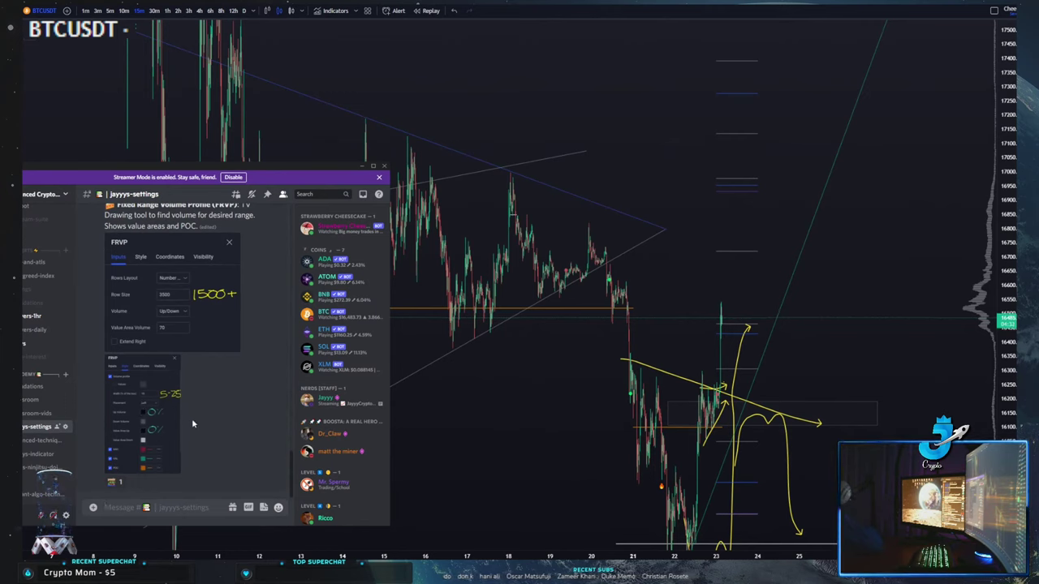
Review the Visible Range Volume Profile settings post in the channel and move the Discord window off the chart
scroll(149, 441, "up", 10)
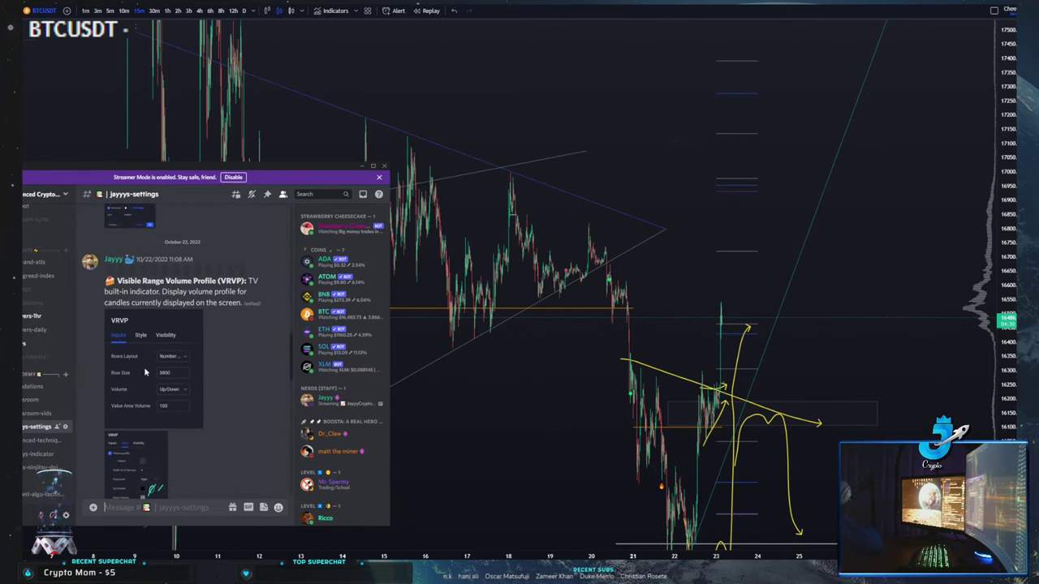
scroll(181, 304, "down", 2)
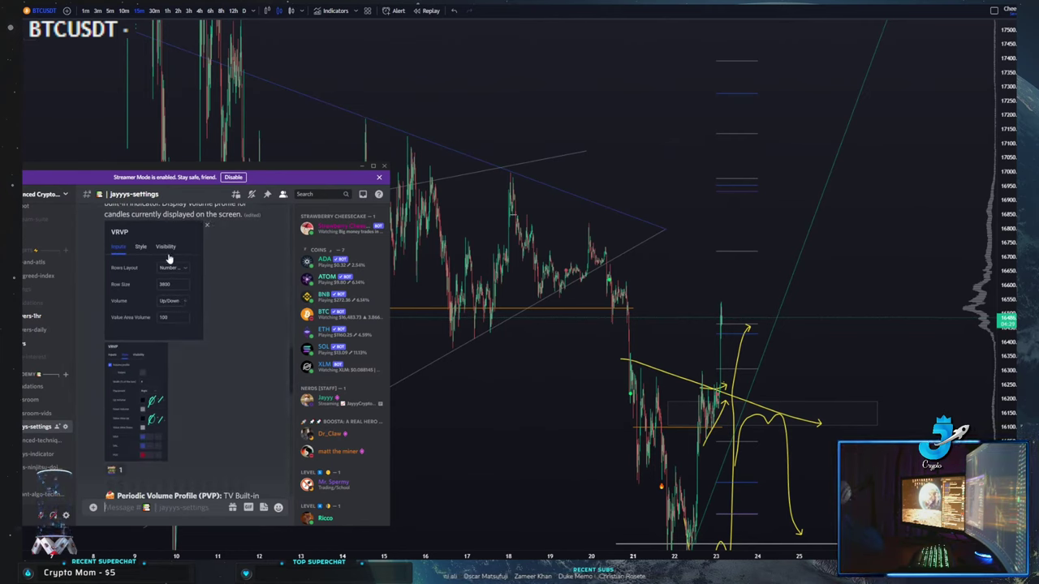
scroll(164, 308, "up", 1)
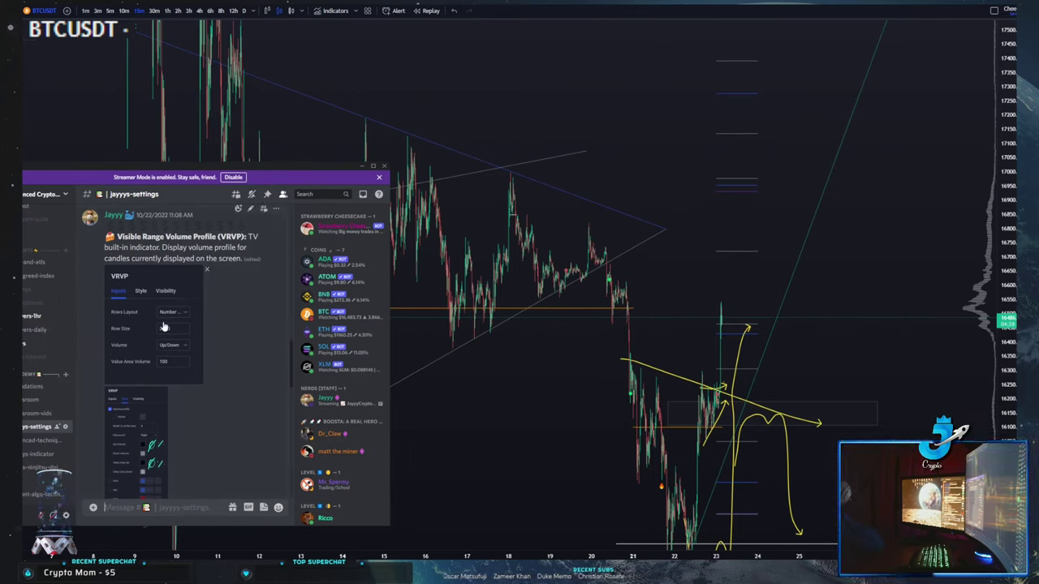
left_click_drag(209, 236, 165, 236)
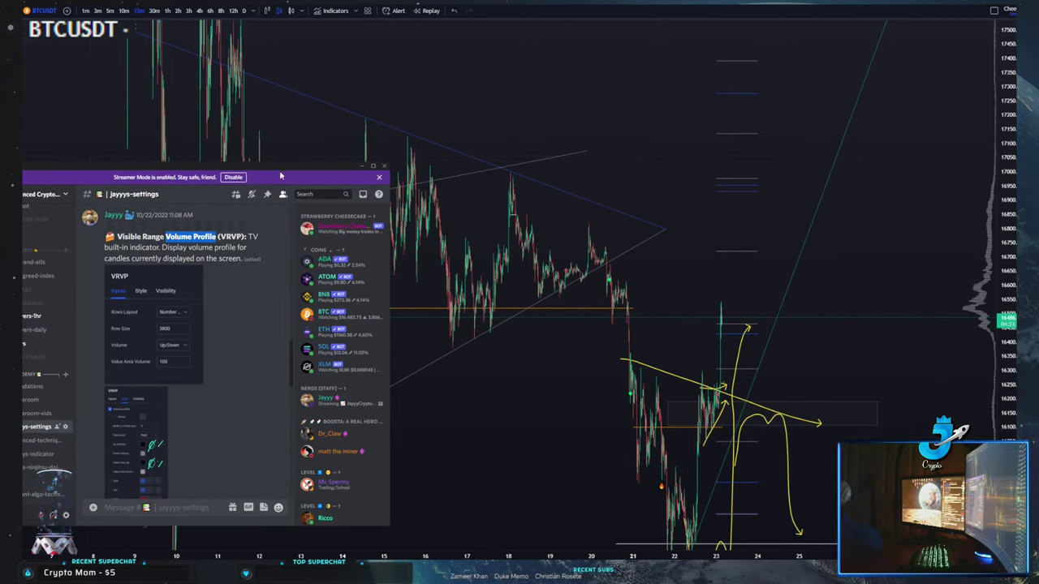
scroll(211, 328, "down", 5)
scroll(210, 328, "up", 5)
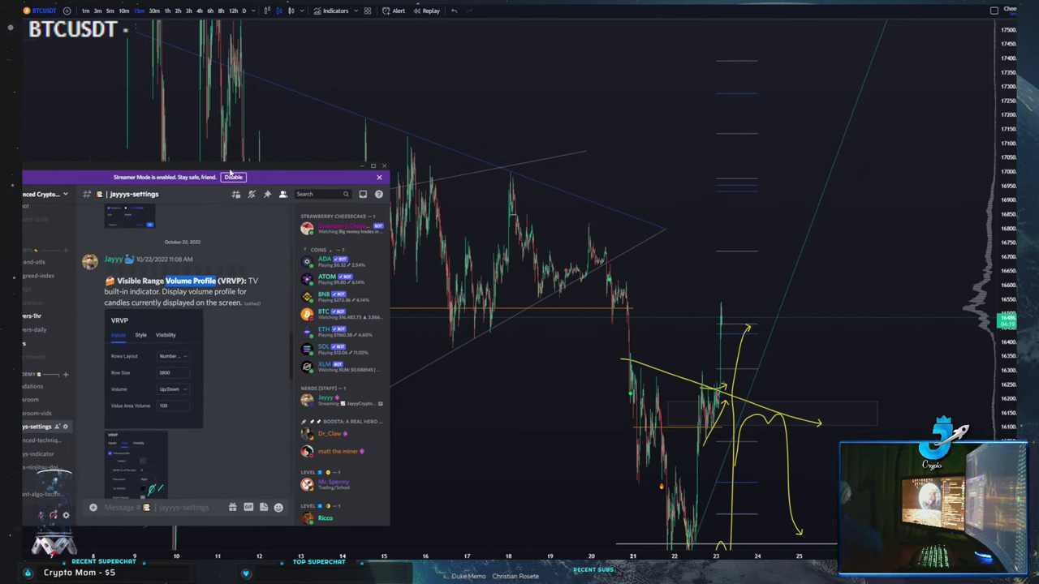
left_click_drag(225, 169, 24, 244)
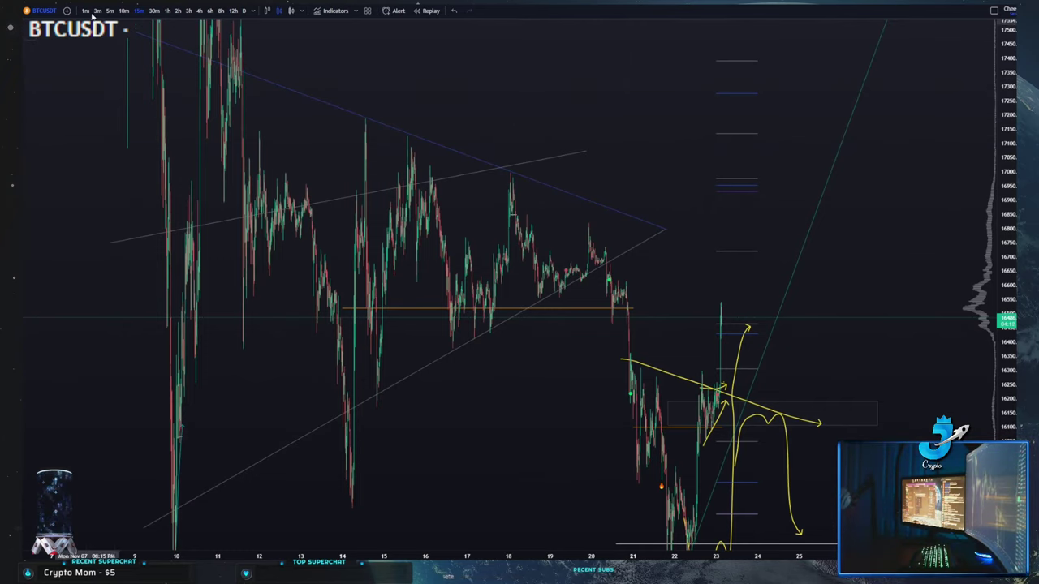
Switch the BTCUSDT chart to the 8-hour timeframe
left_click(221, 11)
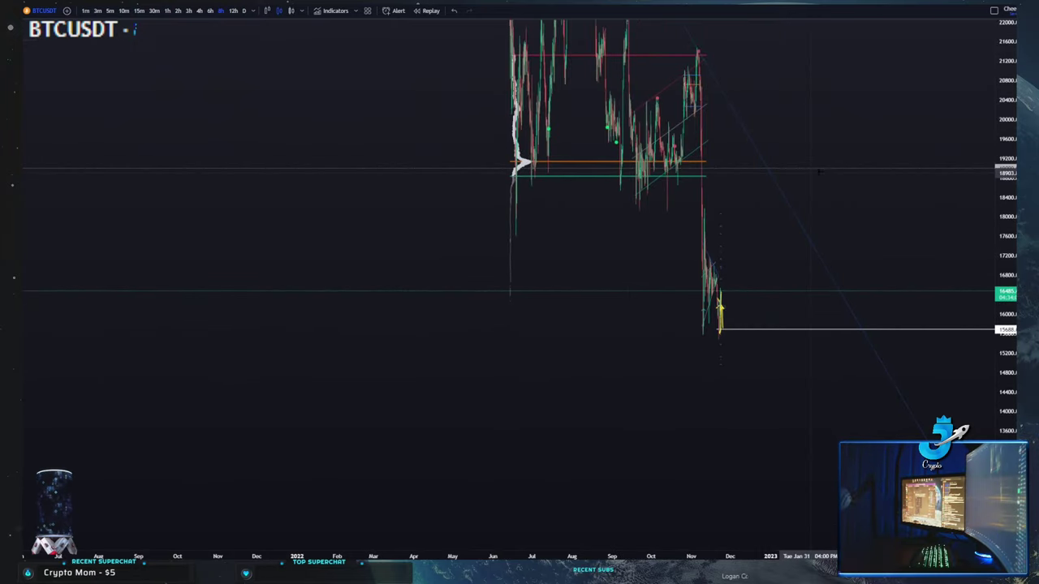
Switch the BTCUSDT chart to the 12-hour timeframe and bring the 2020–2022 price history into view
left_click(232, 10)
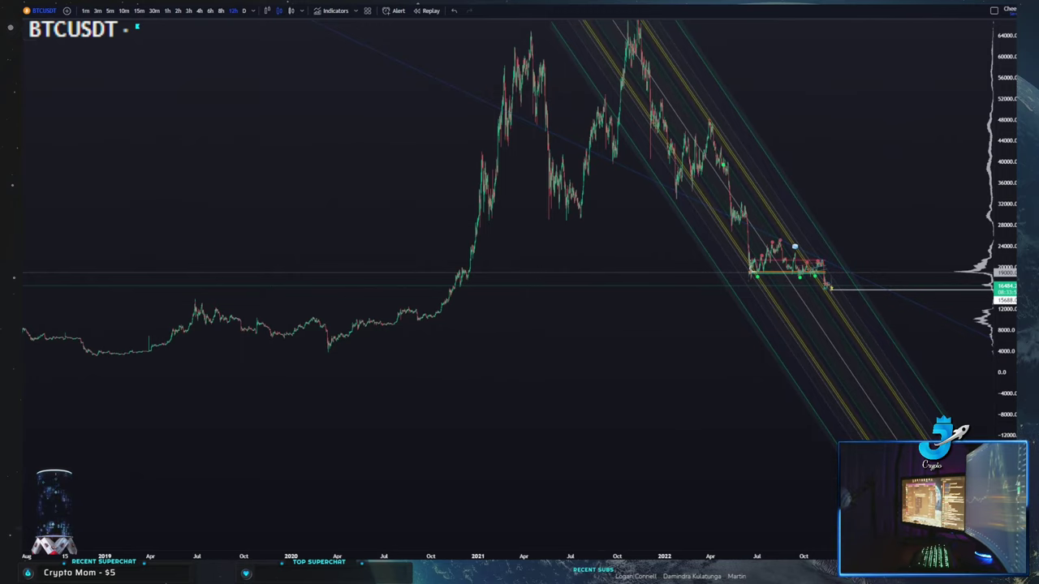
left_click_drag(760, 382, 756, 462)
scroll(754, 461, "up", 3)
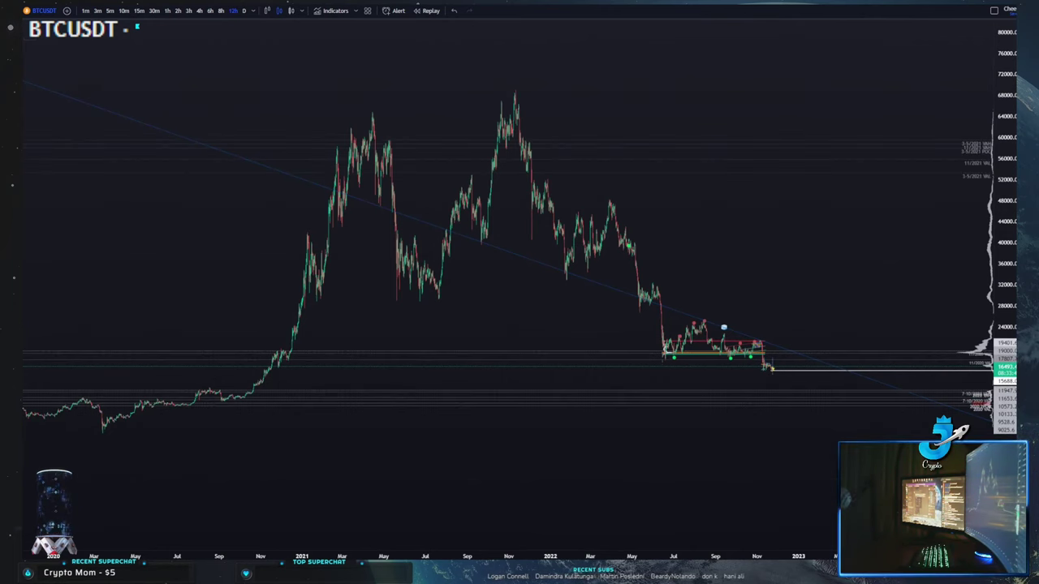
Examine the VAH, VAL and POC levels across the 2021–2022 price action, along with the June 7, 2022 long call pinned on the chart
left_click_drag(753, 510, 738, 523)
left_click_drag(598, 321, 553, 319)
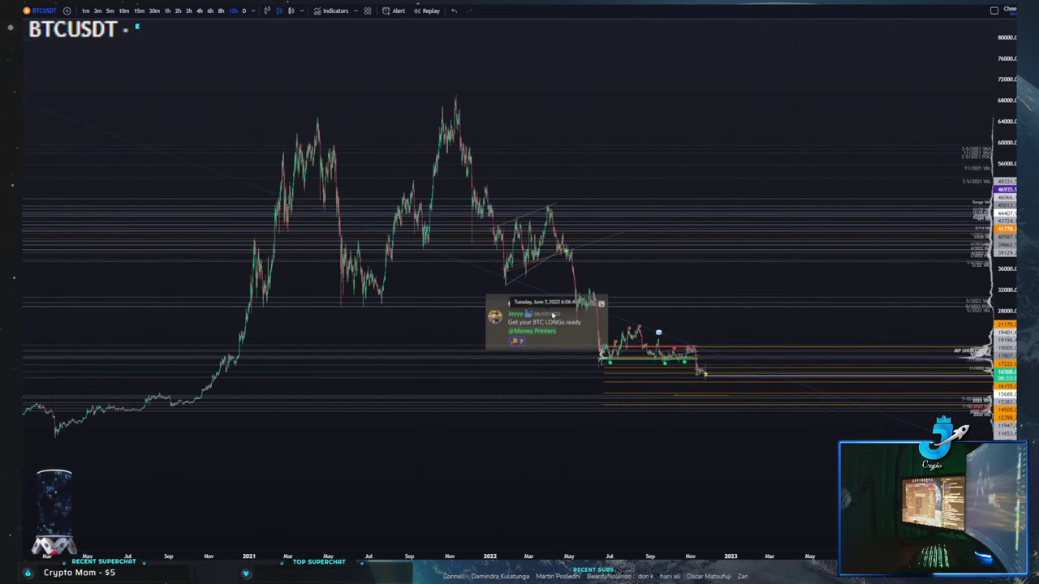
left_click_drag(1001, 324, 1000, 235)
left_click_drag(943, 266, 888, 281)
left_click_drag(495, 361, 486, 352)
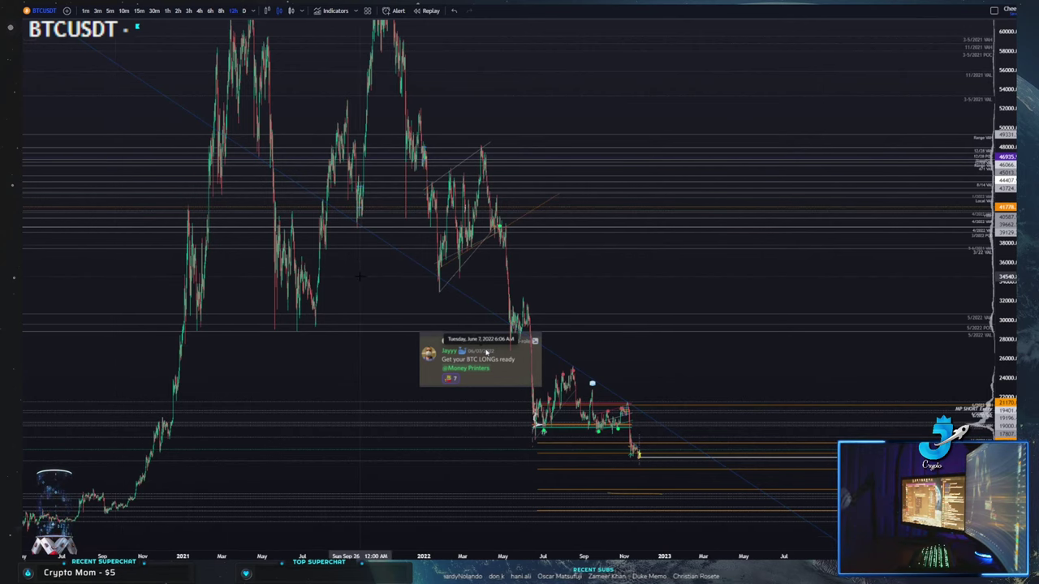
left_click_drag(403, 300, 424, 315)
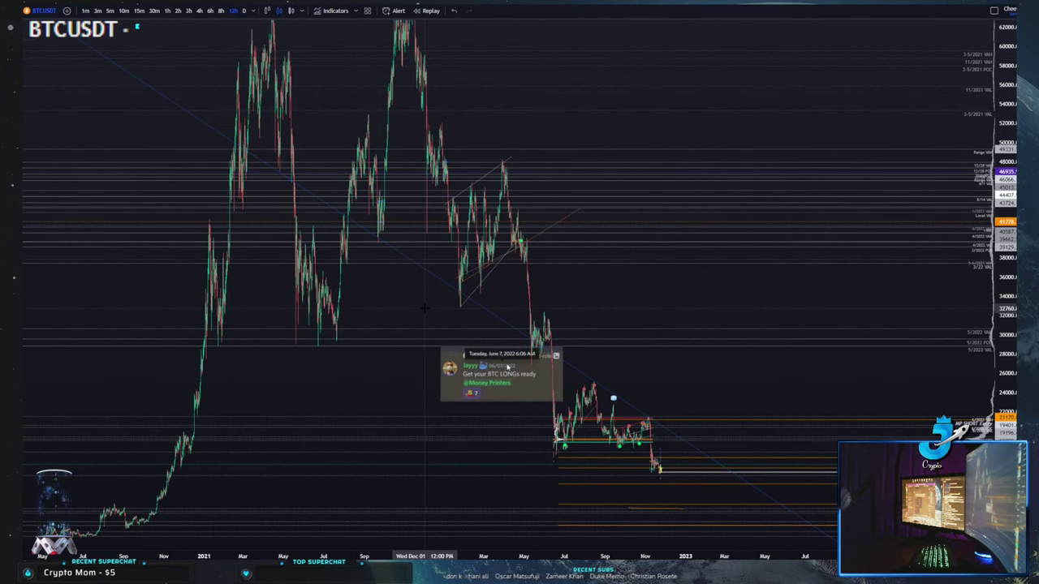
left_click_drag(424, 307, 438, 259)
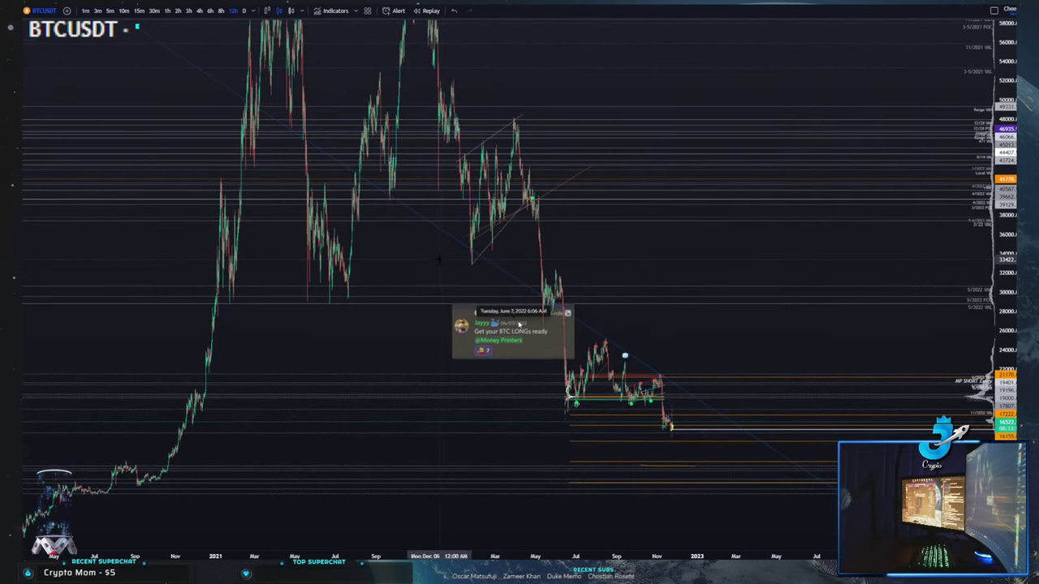
scroll(438, 260, "down", 3)
left_click_drag(1006, 212, 1006, 280)
left_click_drag(933, 264, 885, 261)
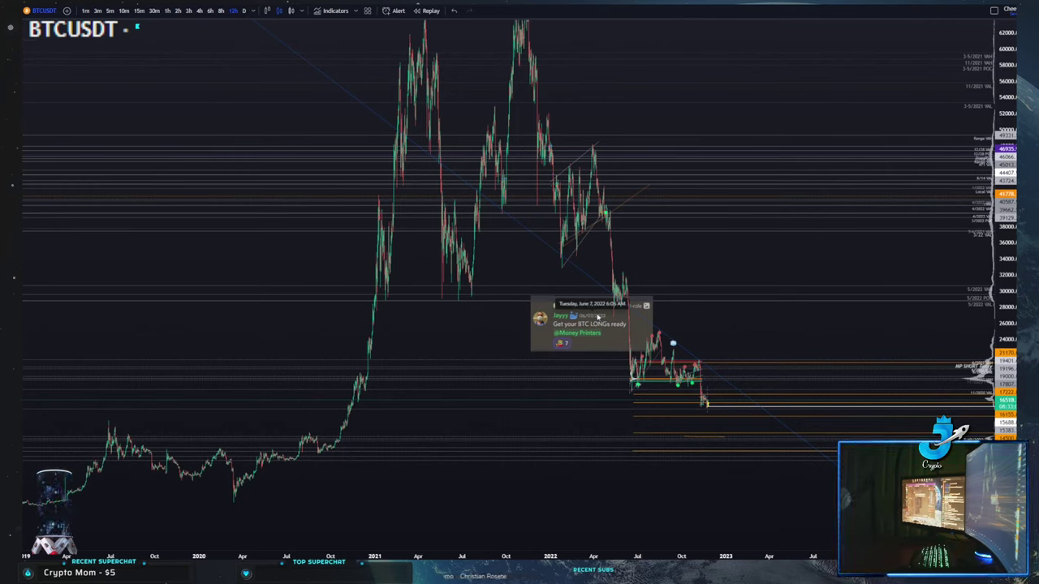
Bring up Discord over the chart, review the money-printer channel's November posts and LONG entries for coins such as LINK and LTC, and put Discord away
left_click_drag(0, 140, 94, 176)
scroll(174, 396, "up", 15)
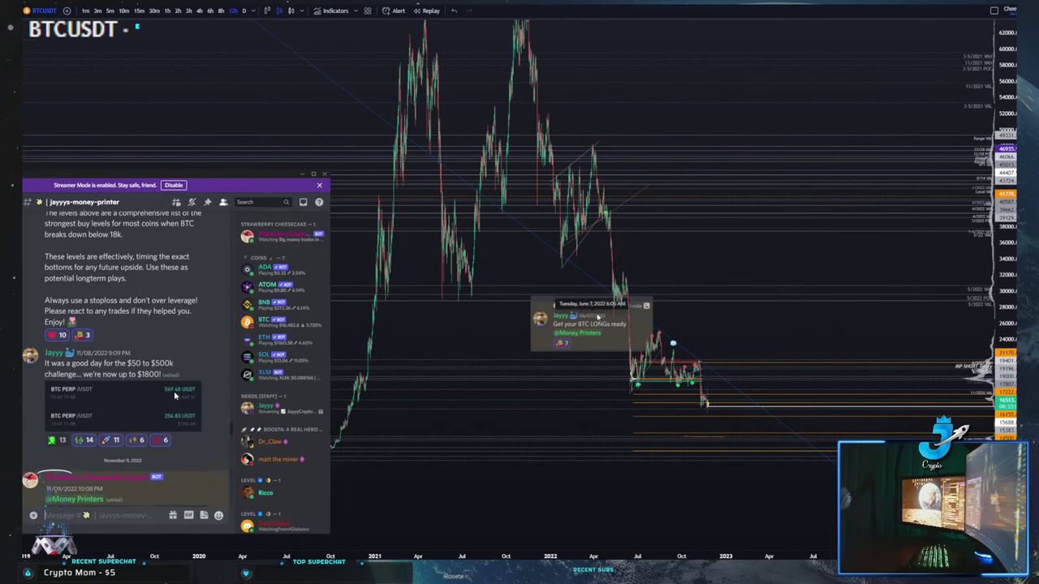
scroll(172, 392, "down", 10)
scroll(128, 365, "down", 8)
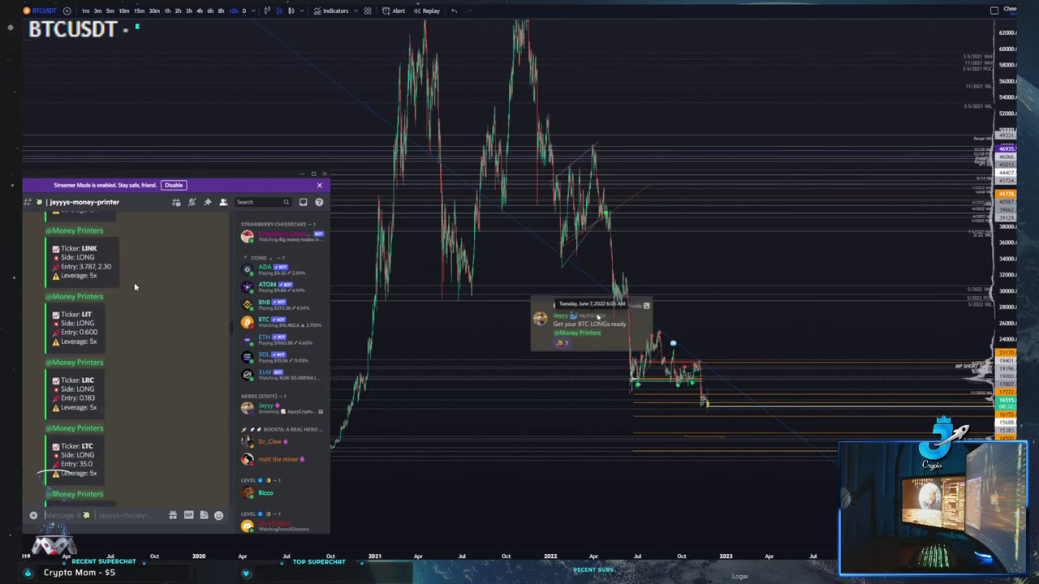
scroll(137, 344, "down", 3)
key("shift+grave")
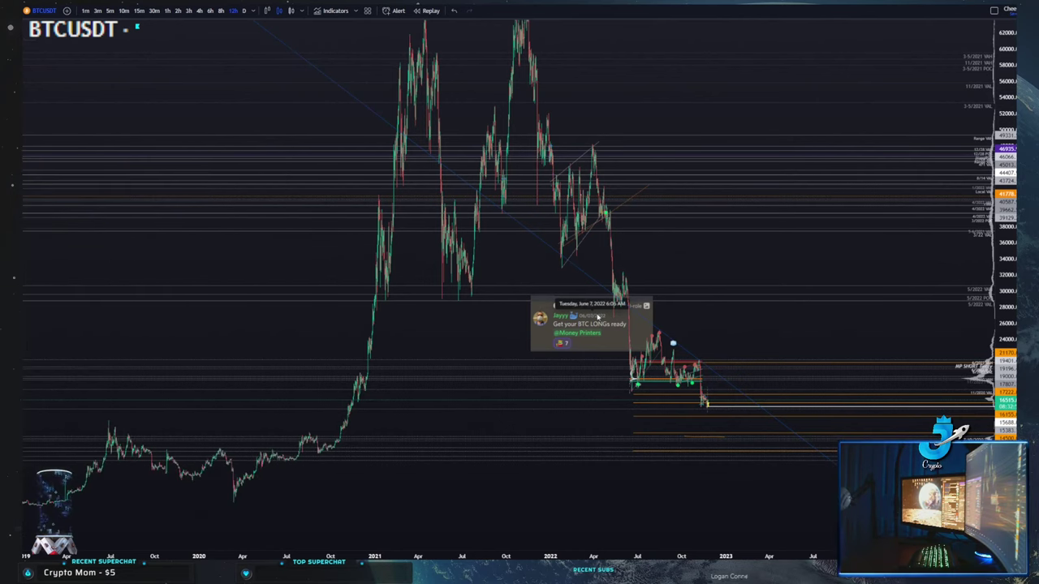